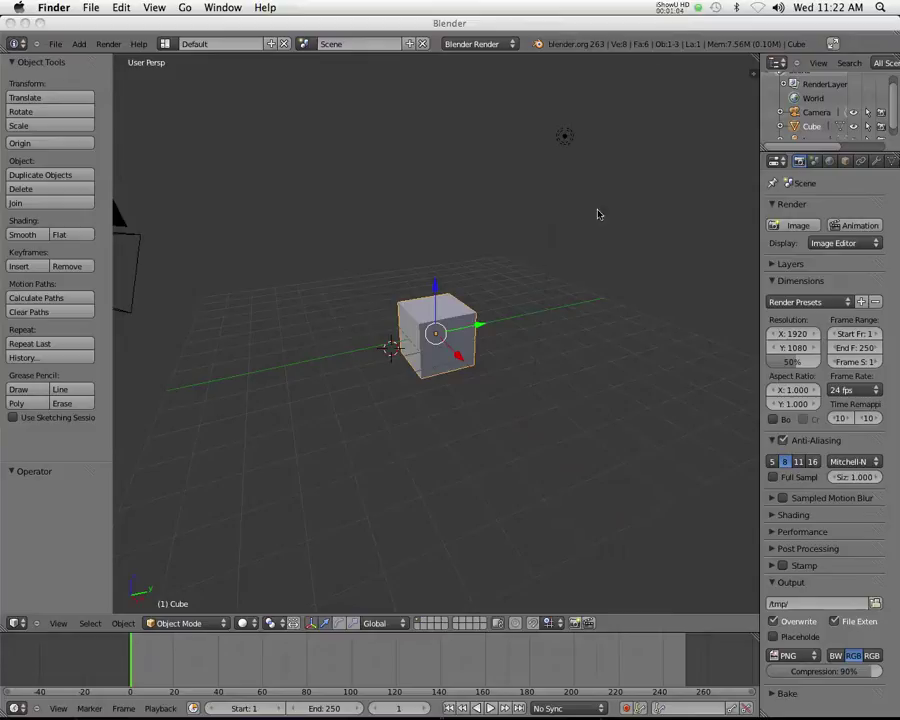
Add a Subdivision Surface modifier (Catmull-Clark, View 1, Render 2) to the cube
left_click(449, 358)
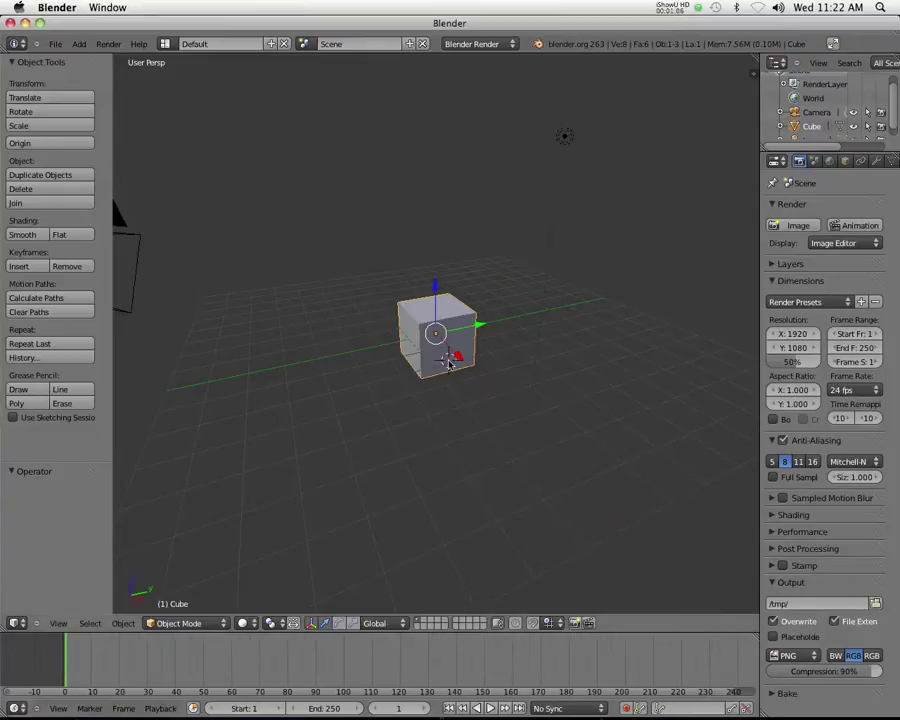
scroll(435, 368, "up", 4)
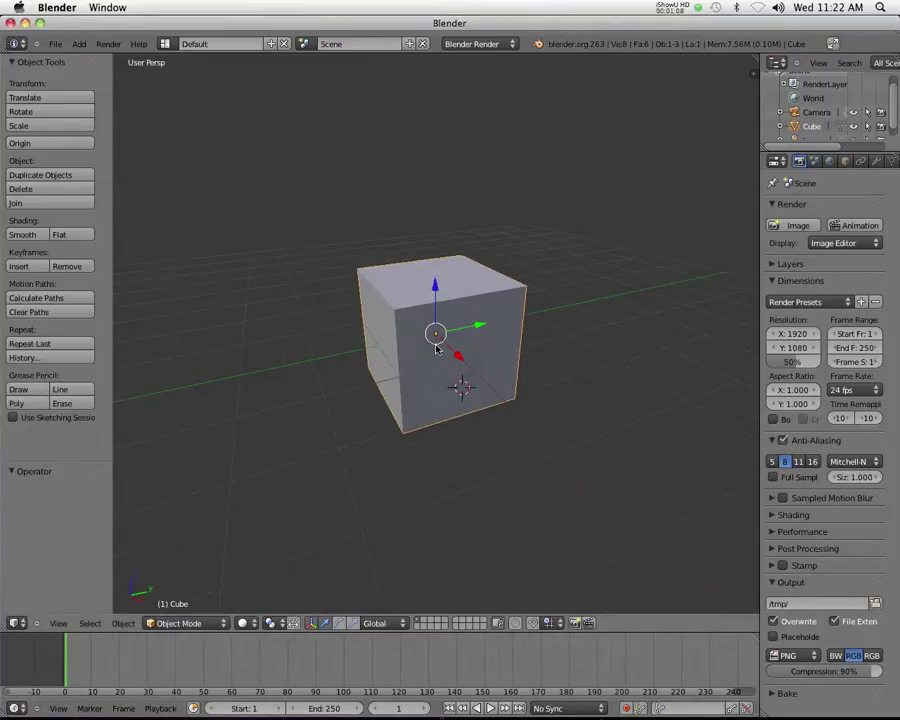
middle_click_drag(520, 358, 510, 346)
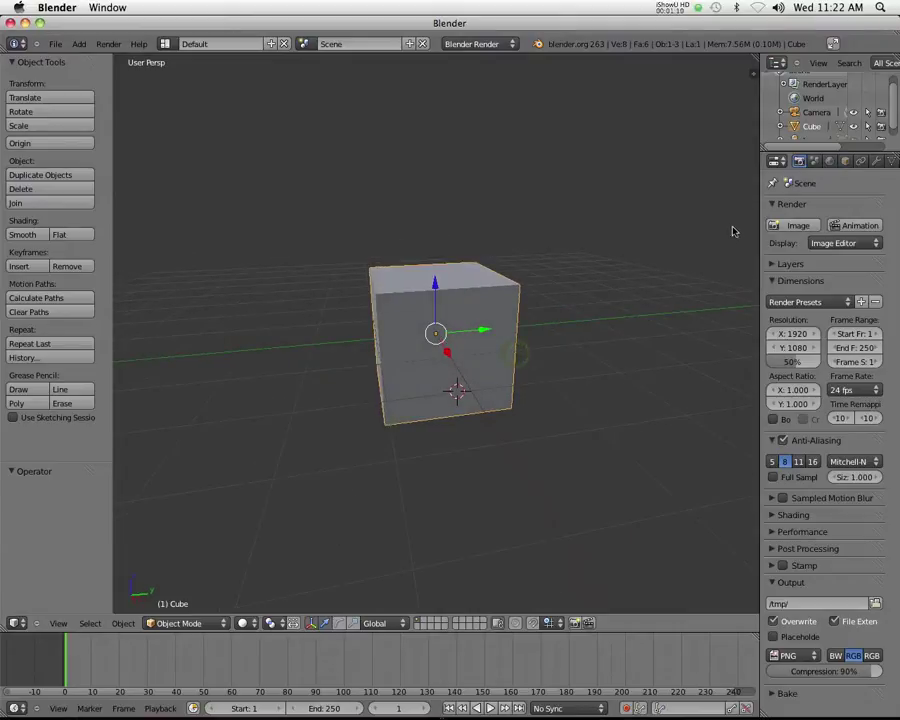
left_click_drag(757, 220, 660, 205)
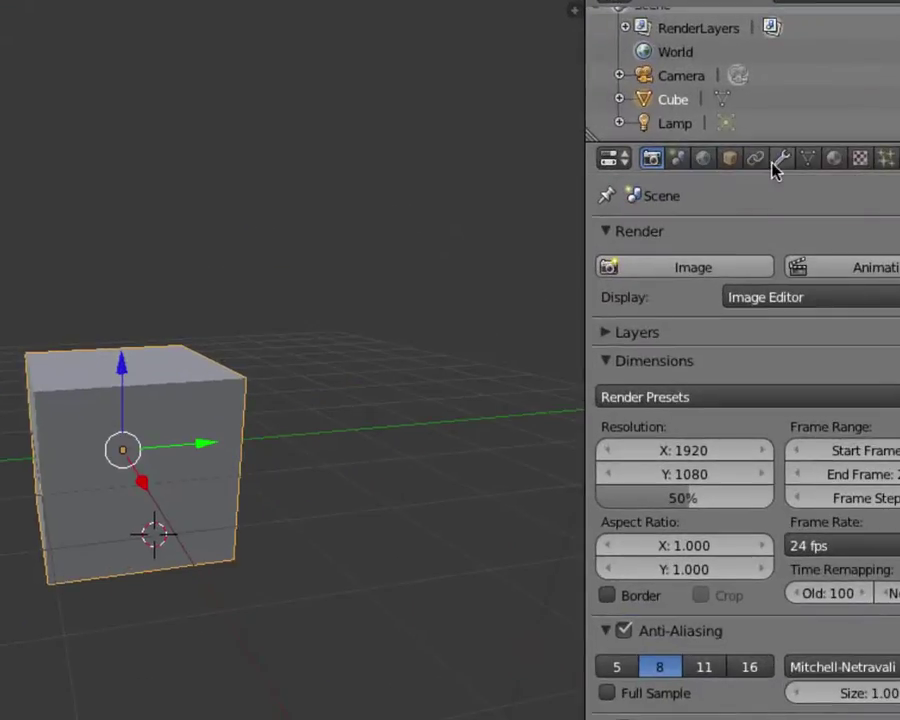
left_click(783, 165)
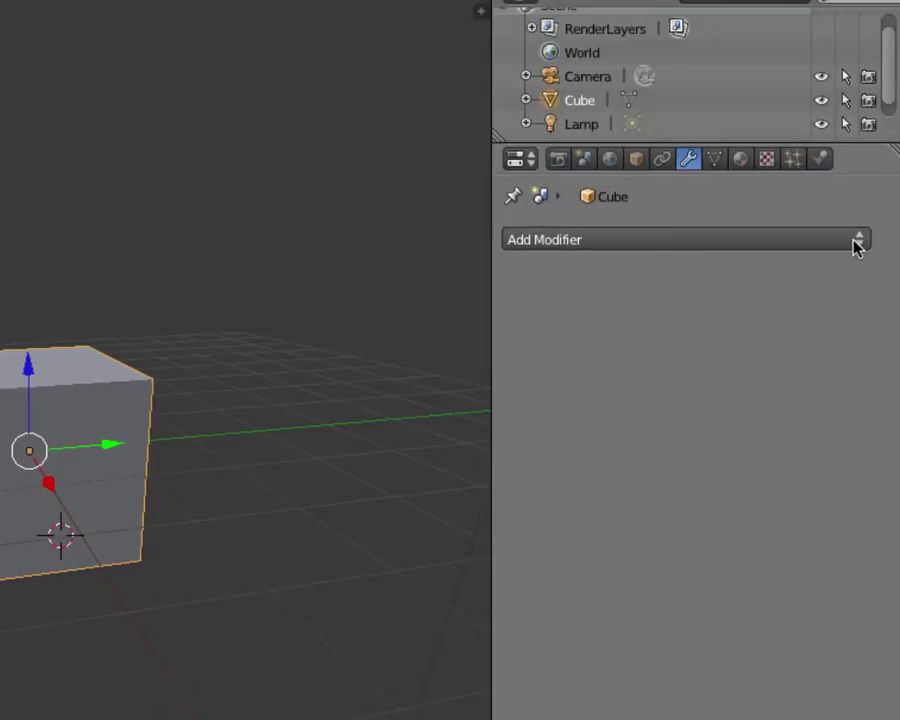
left_click(855, 243)
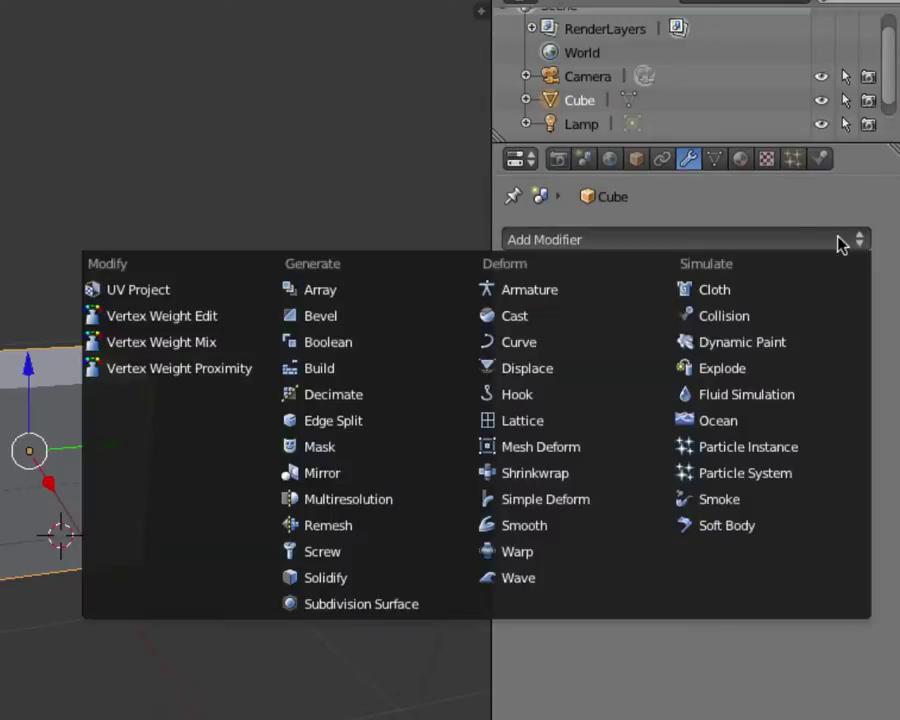
left_click(370, 600)
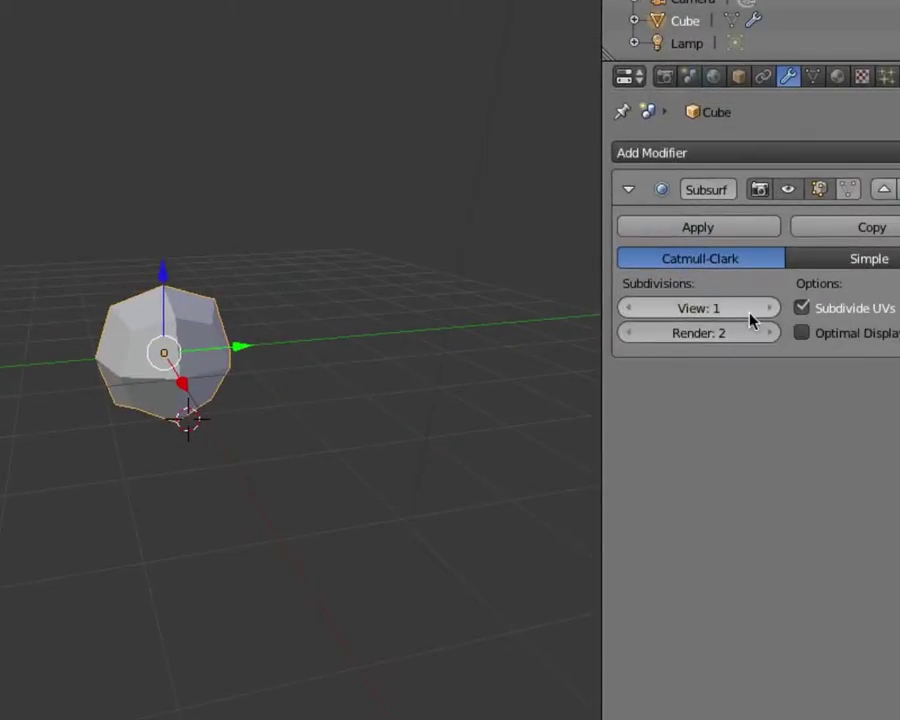
Set the subdivision viewport level to 3 and the render level to 6
left_click(769, 309)
left_click(769, 309)
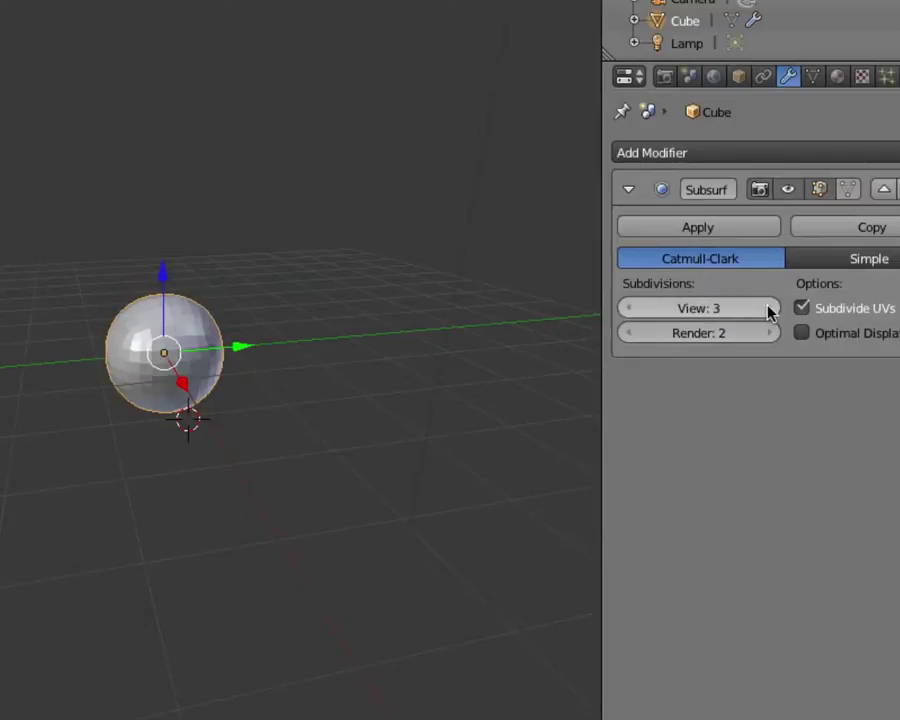
left_click(769, 309)
left_click(629, 309)
left_click(772, 334)
left_click(772, 334)
left_click(772, 334)
left_click(772, 334)
Preview the viewport level at 6, then return it to 3
left_click(766, 309)
left_click(769, 309)
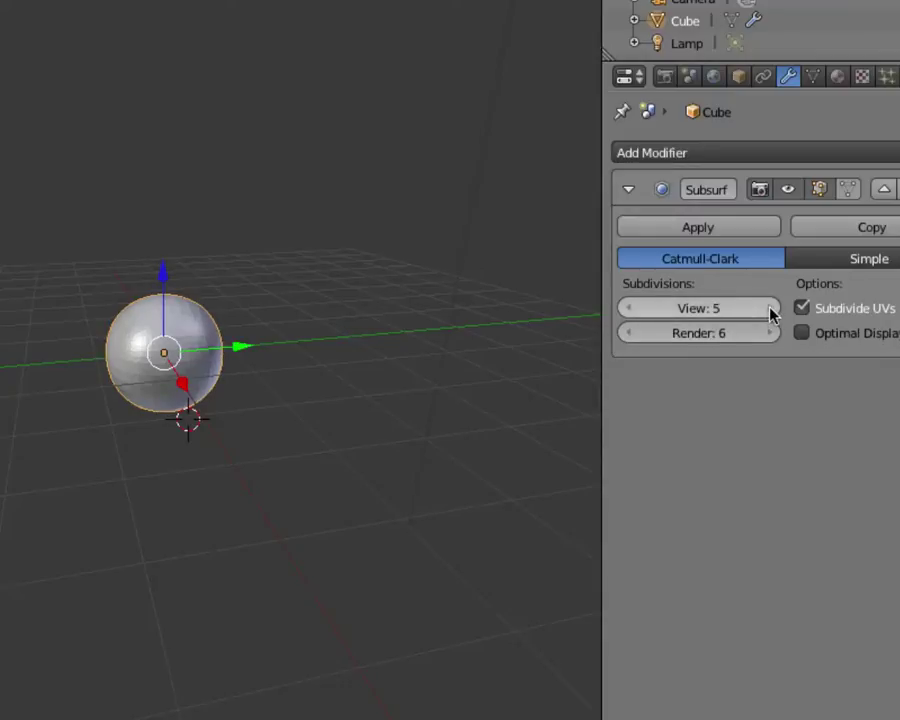
left_click(769, 309)
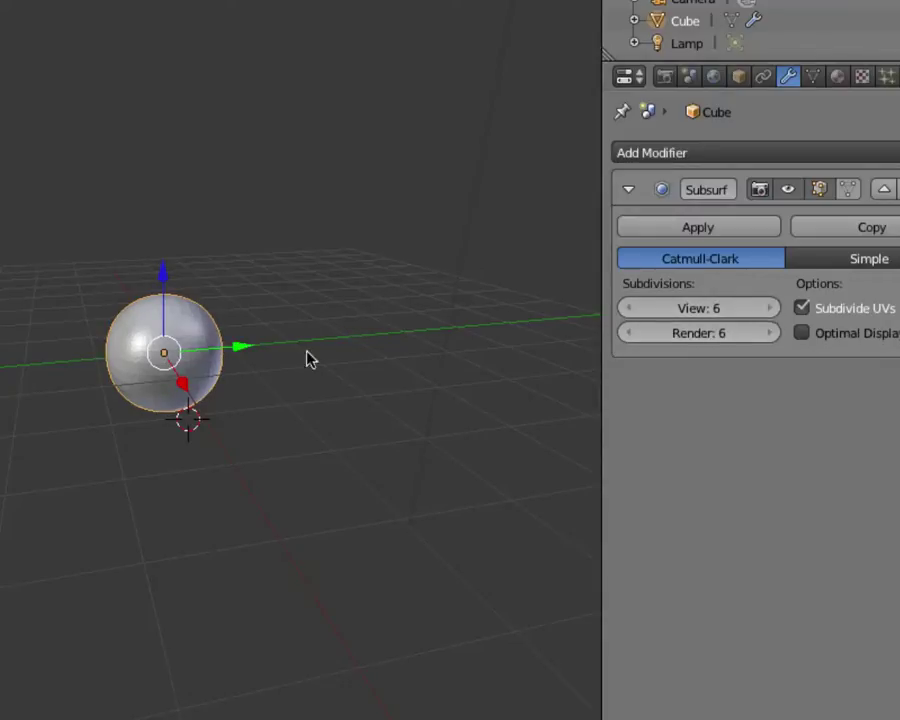
middle_click_drag(255, 374, 276, 416)
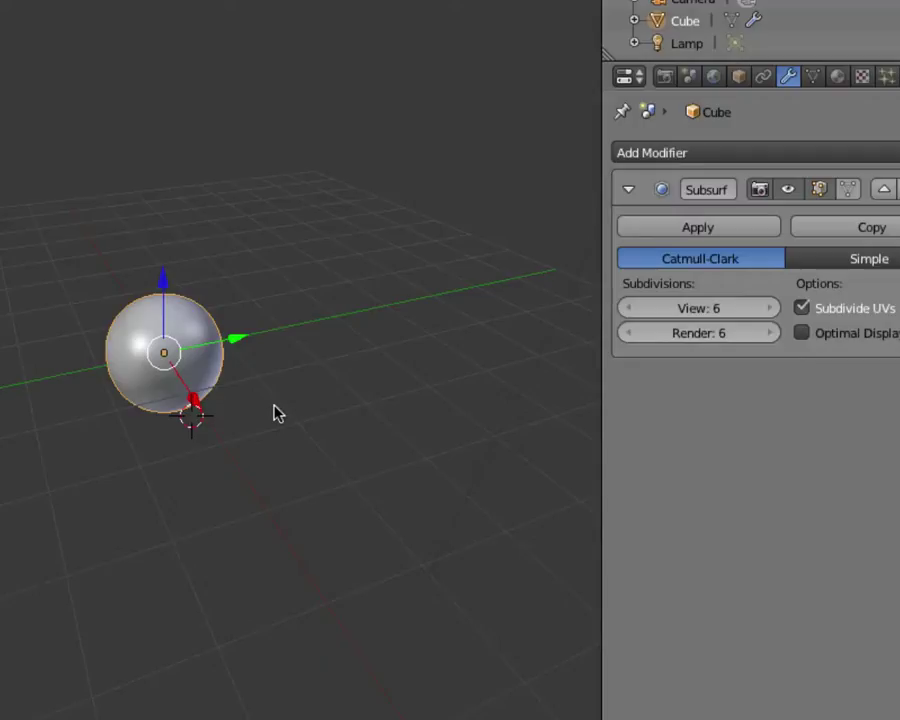
left_click(630, 309)
left_click(631, 309)
left_click(631, 309)
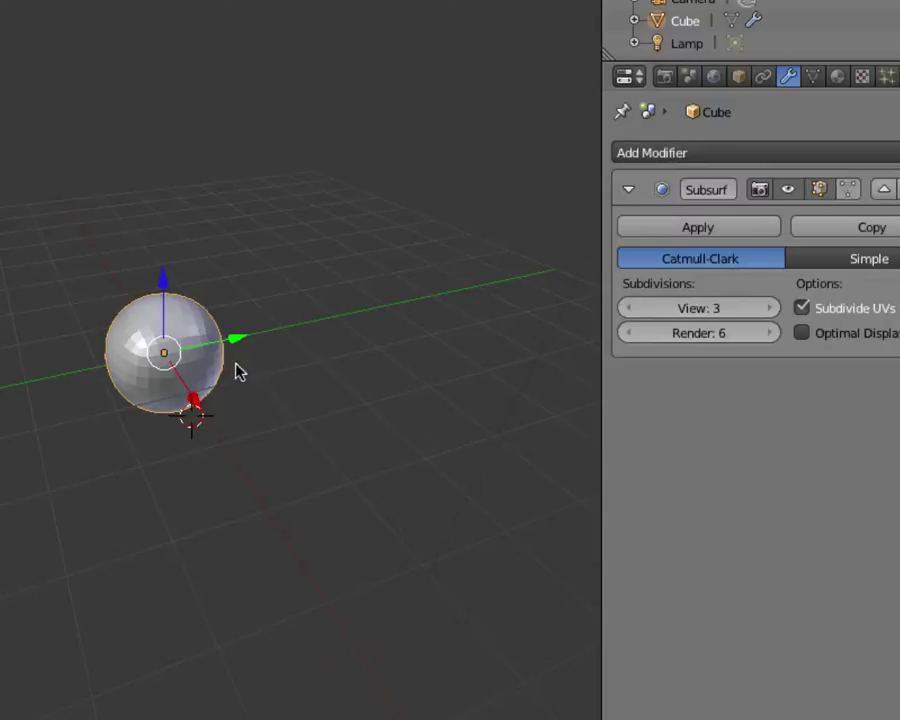
middle_click_drag(238, 372, 217, 357)
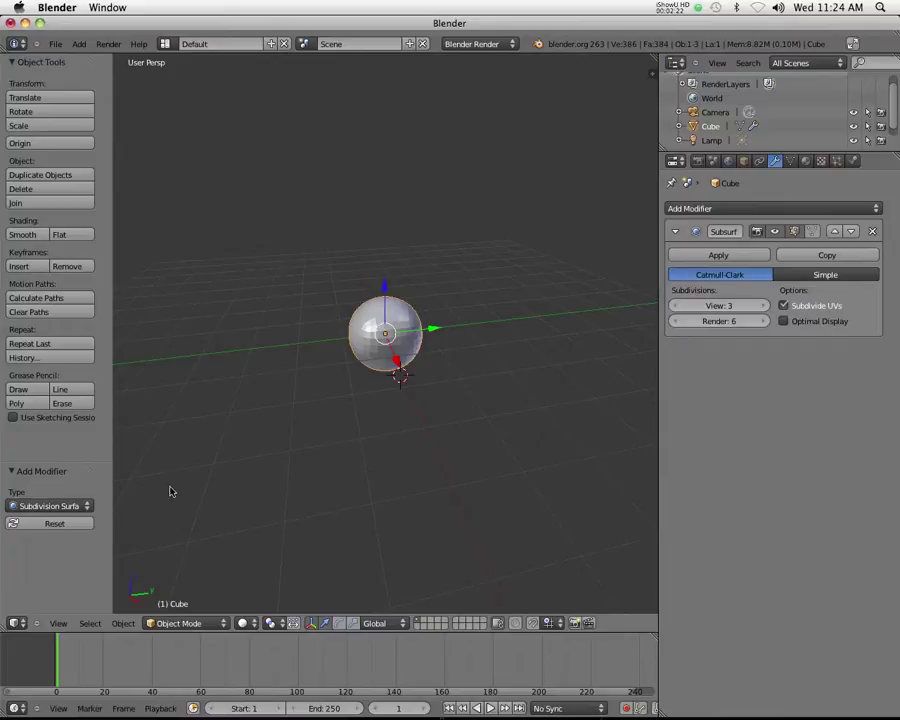
Switch the cube to Edit Mode, deselect all, and toggle the modifier's edit-mode display off and on
left_click(200, 624)
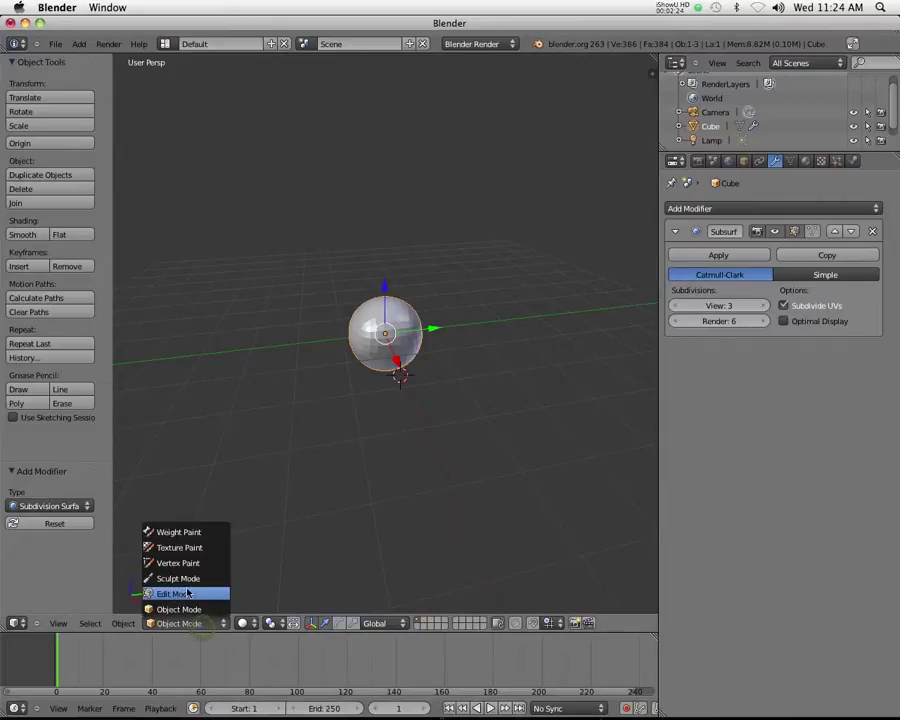
left_click(196, 594)
mouse_move(324, 408)
middle_mouse_down()
mouse_move(249, 356)
mouse_move(316, 425)
middle_mouse_up()
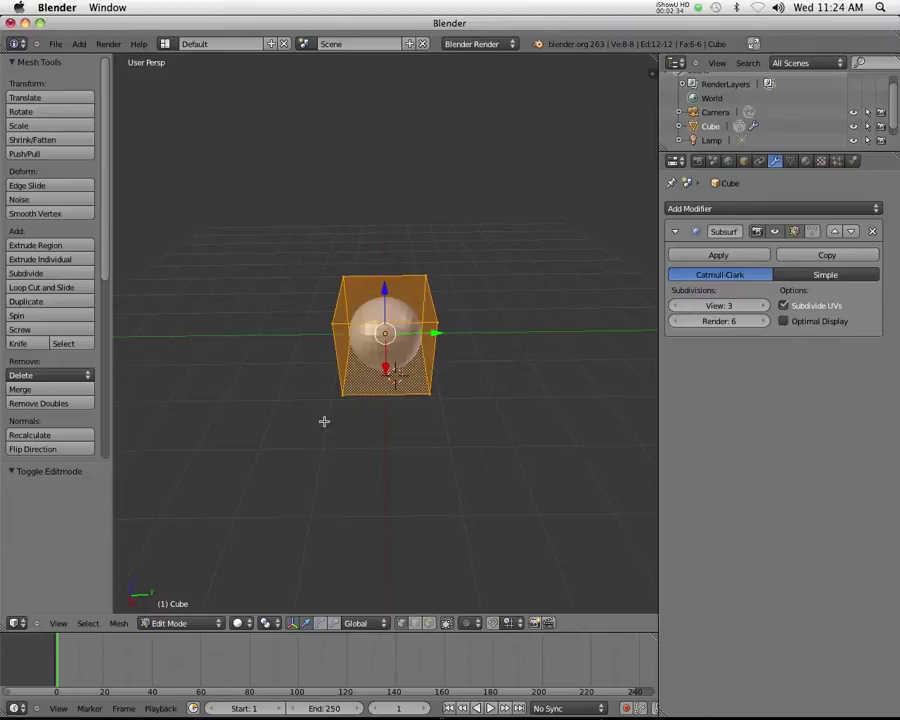
key("a")
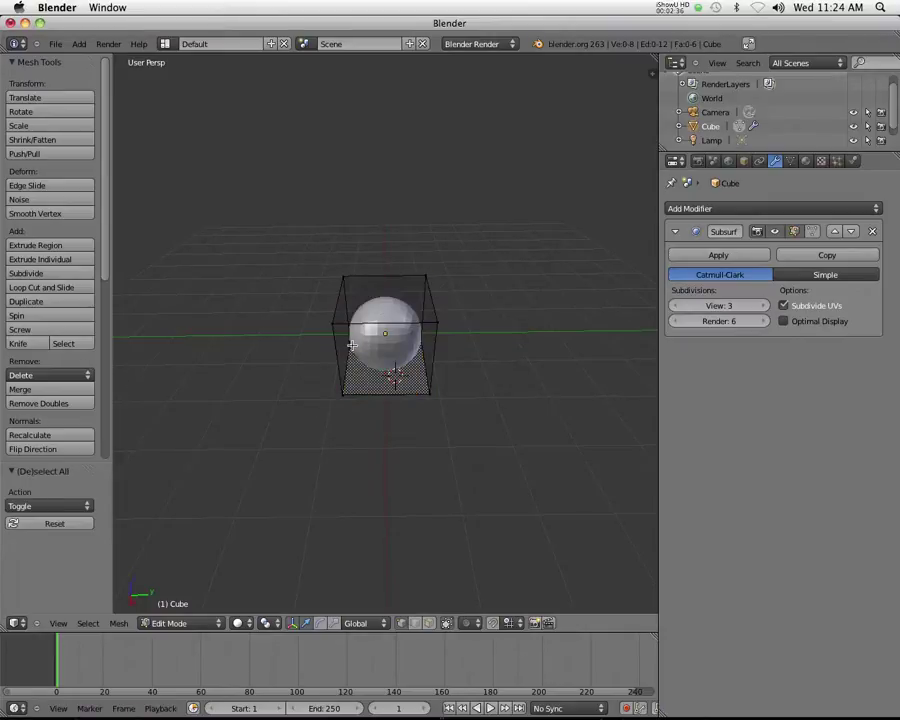
middle_click_drag(420, 366, 381, 308)
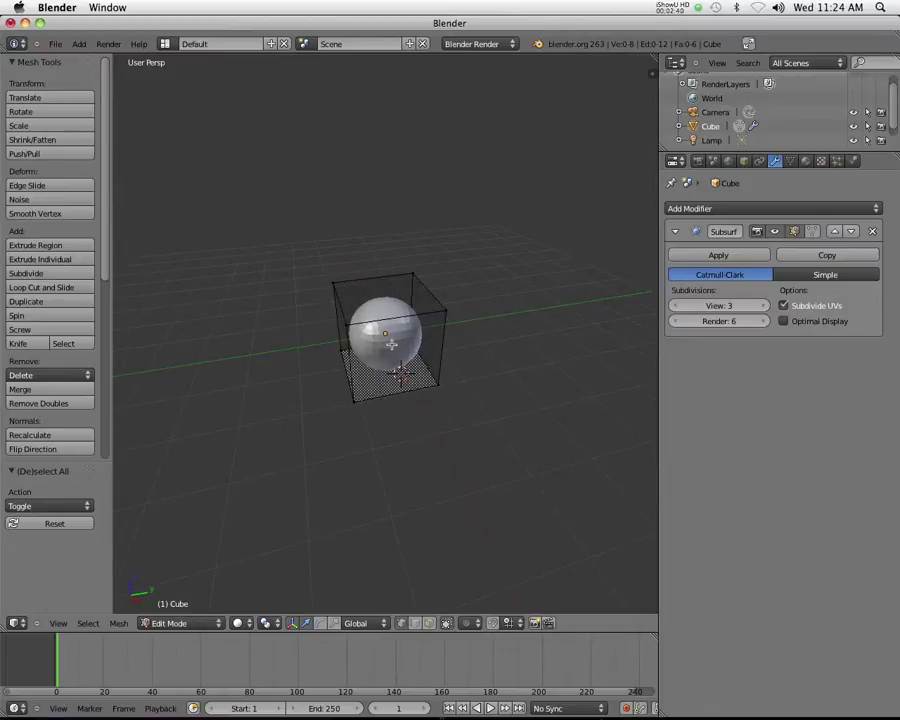
scroll(385, 341, "up", 5)
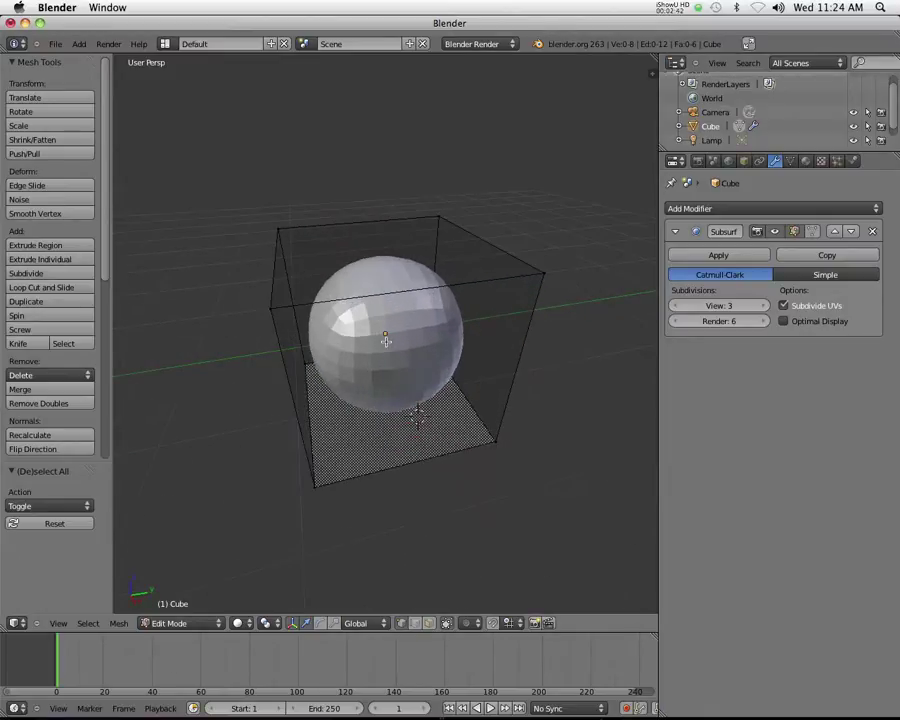
left_click(795, 232)
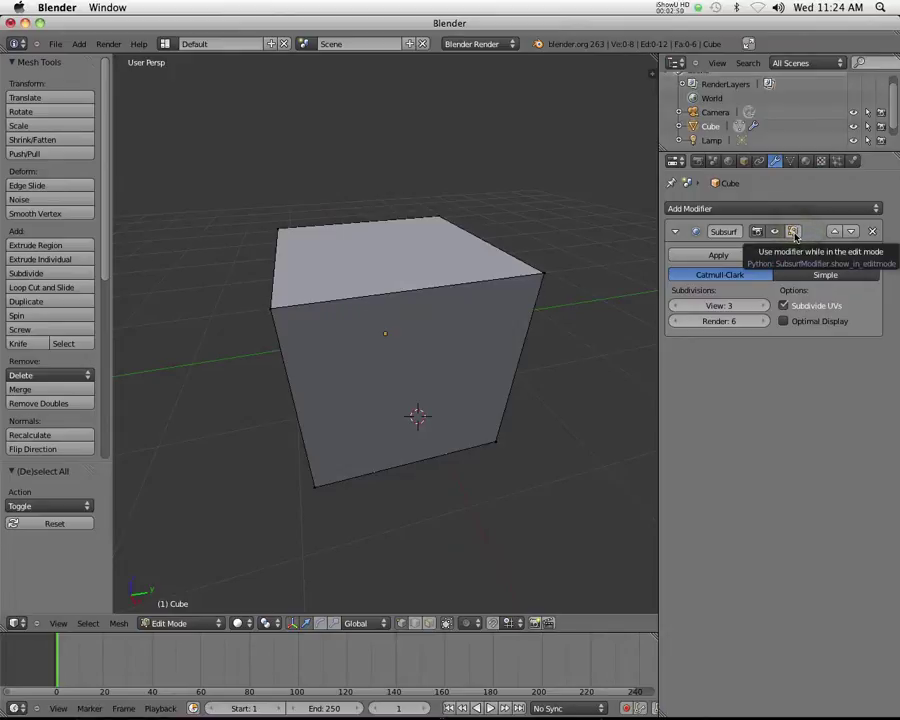
left_click(795, 233)
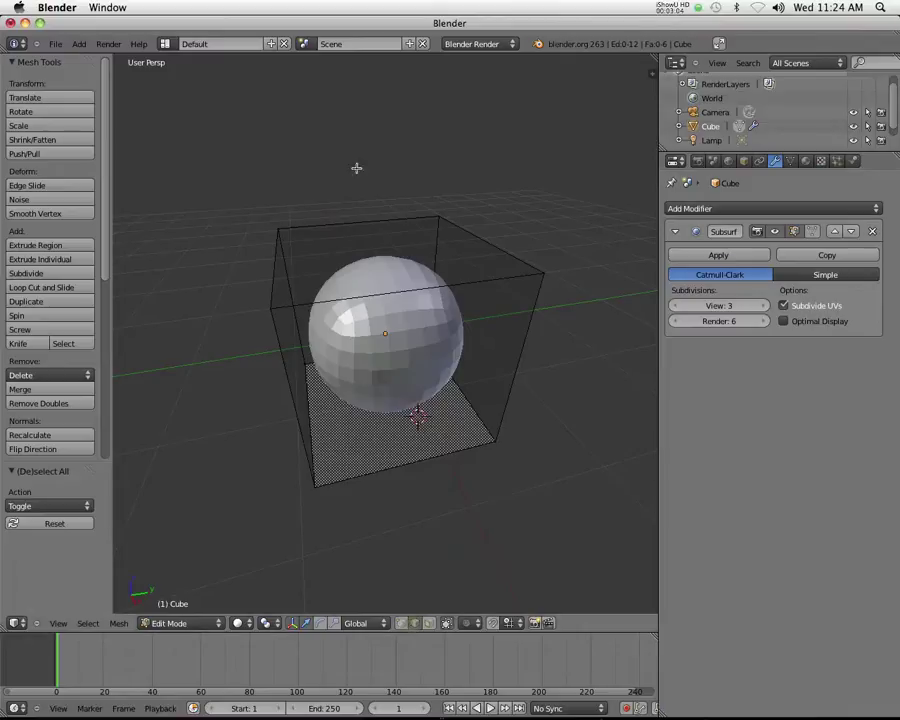
Select the cube's left vertical edge and bring up the Mesh > Edges menu
right_click(275, 261)
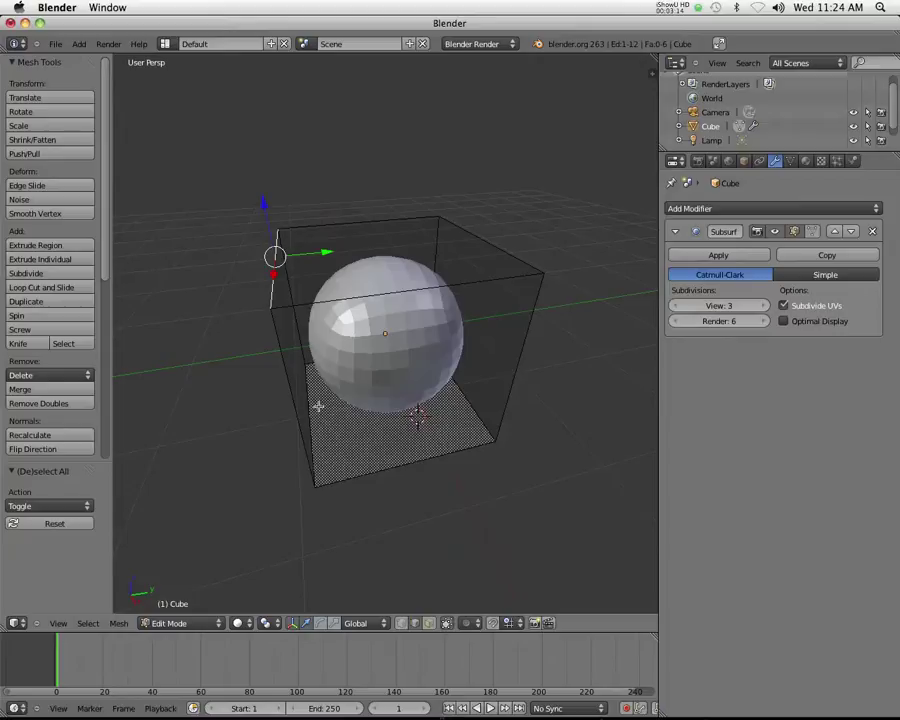
left_click(119, 623)
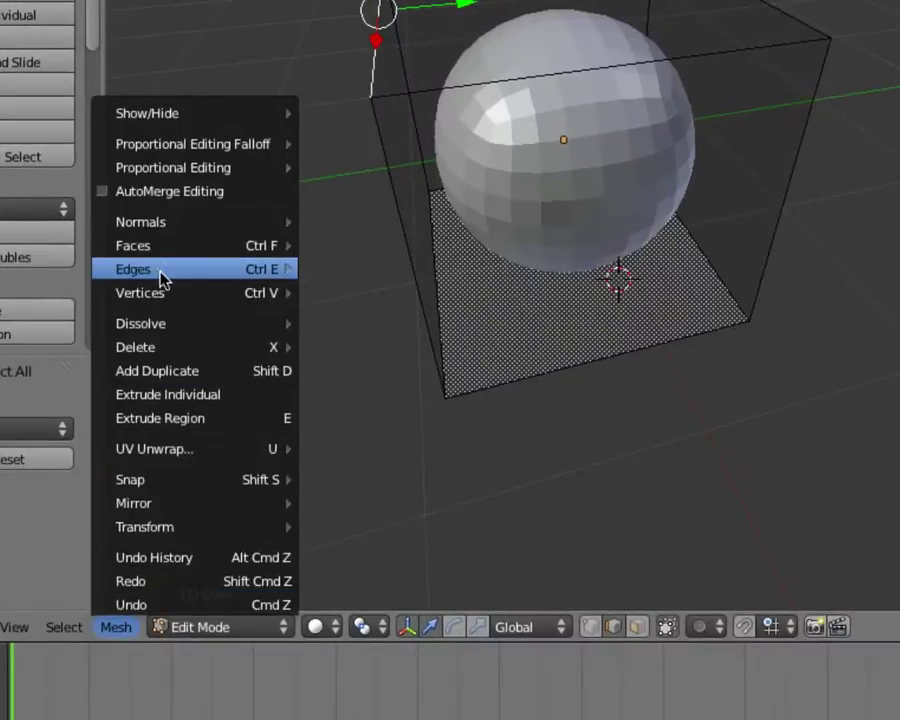
mouse_move(160, 277)
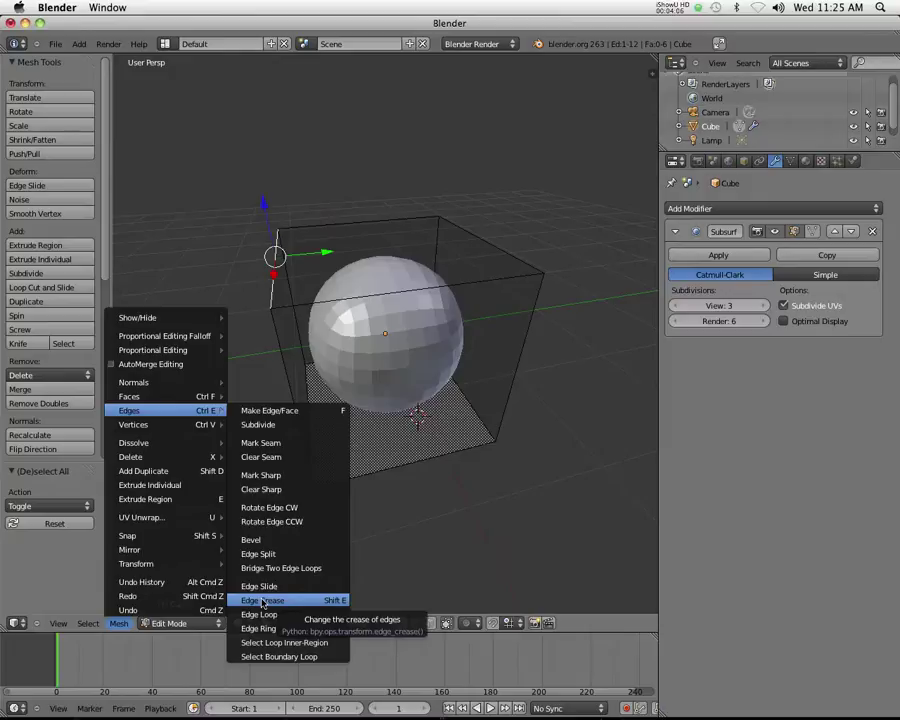
left_click(263, 602)
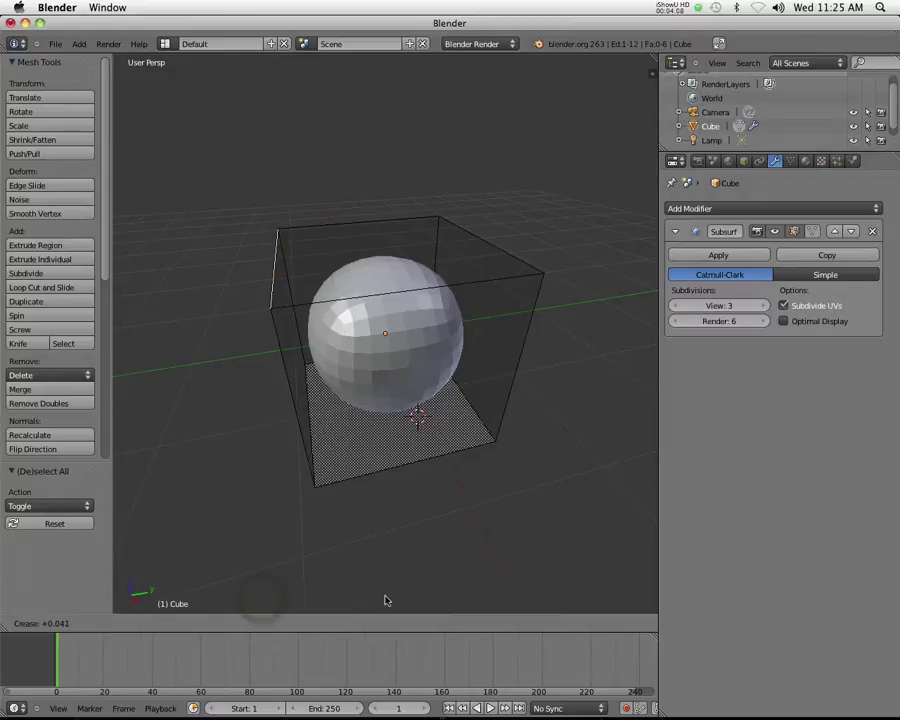
mouse_move(536, 596)
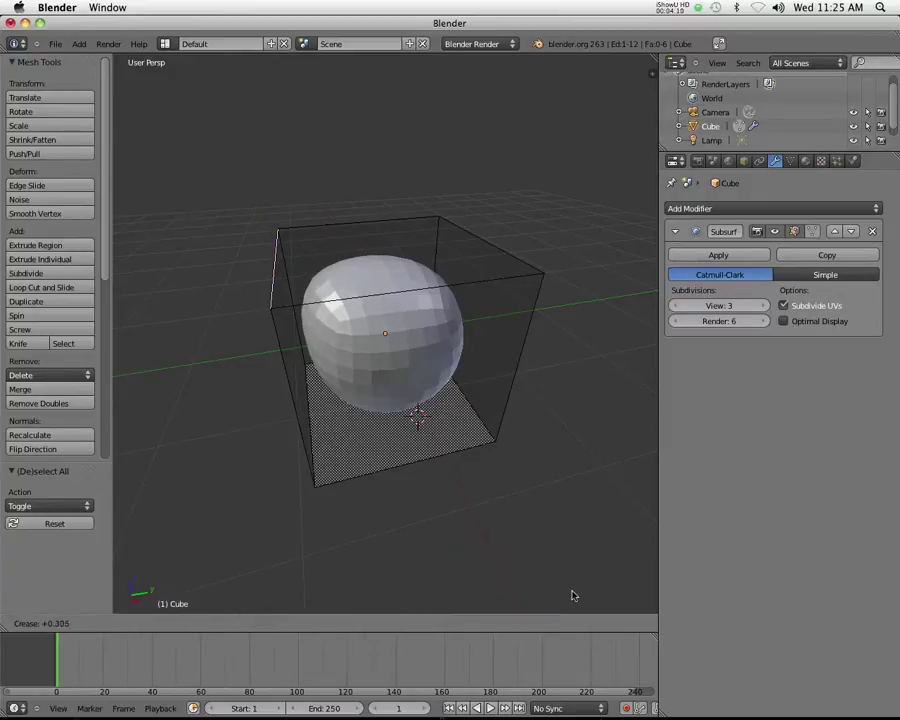
mouse_move(678, 594)
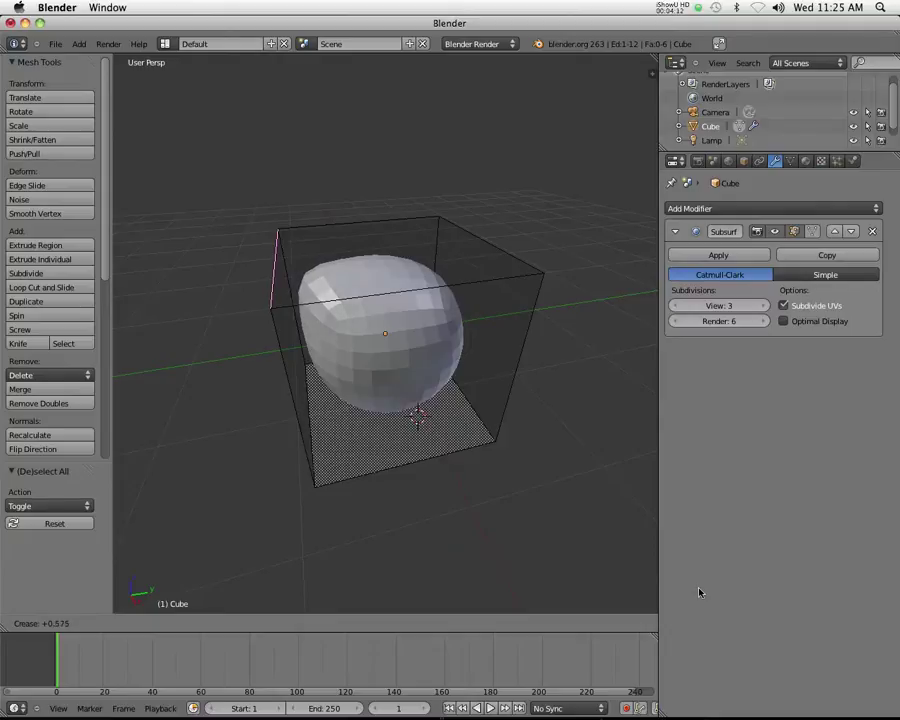
mouse_move(899, 566)
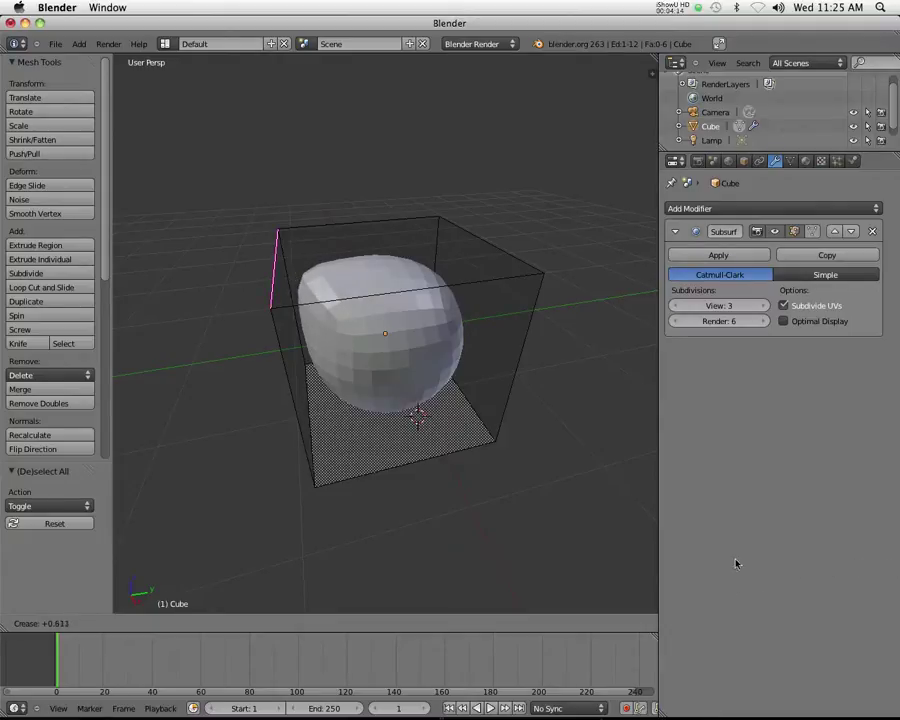
left_click(897, 562)
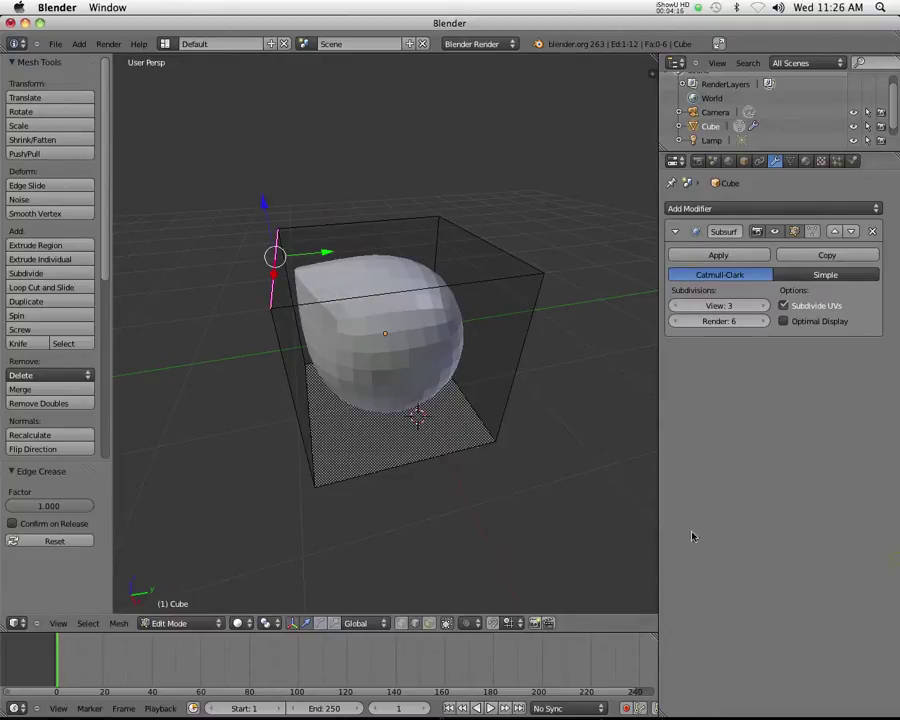
middle_click_drag(281, 396, 252, 440)
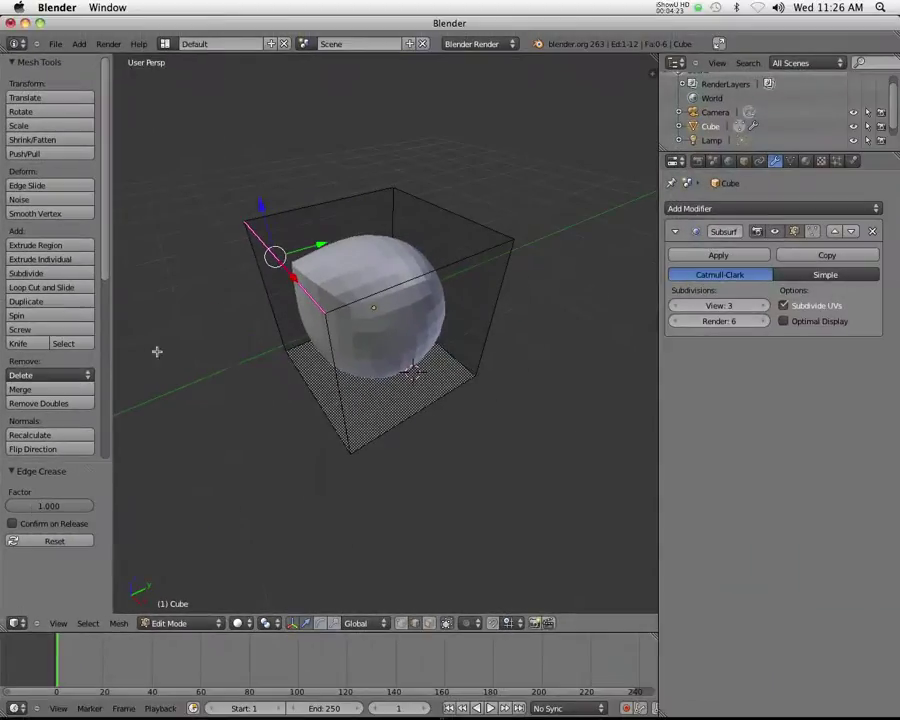
middle_click_drag(157, 351, 315, 384)
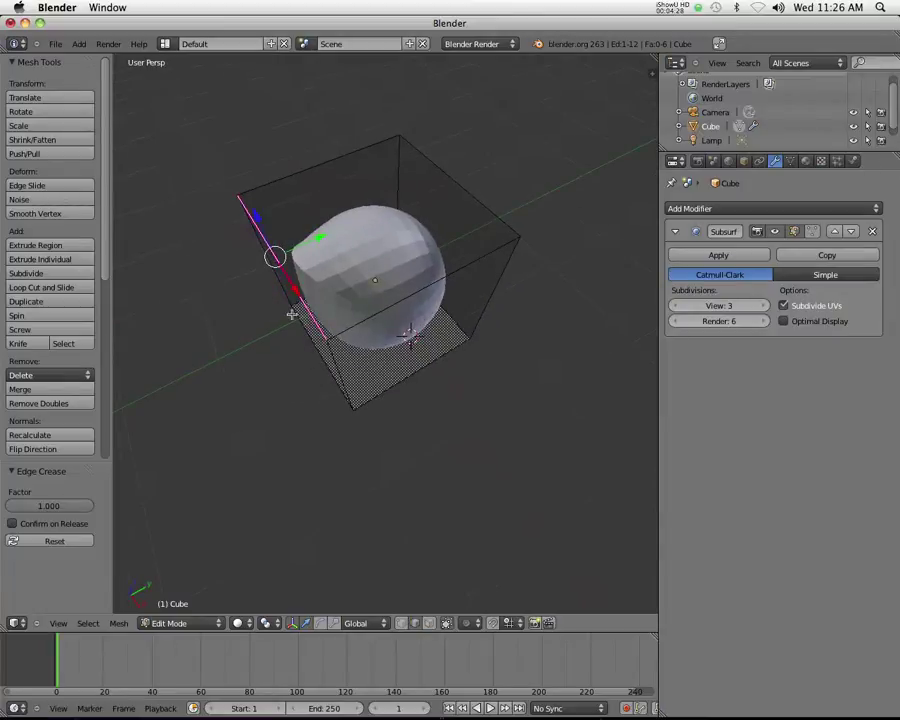
middle_click_drag(303, 323, 252, 336)
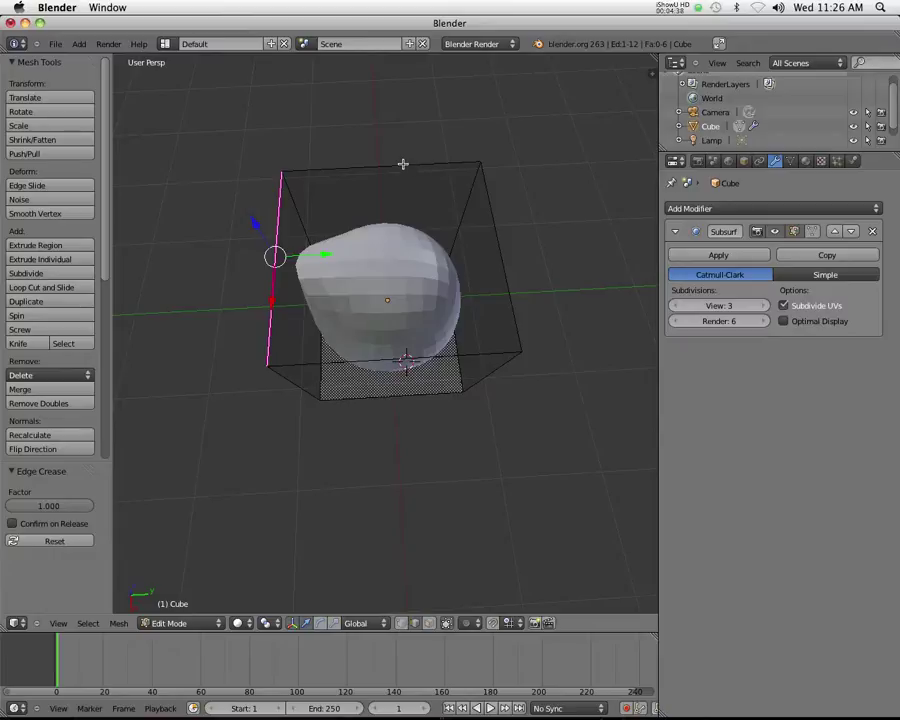
middle_click_drag(398, 173, 394, 200)
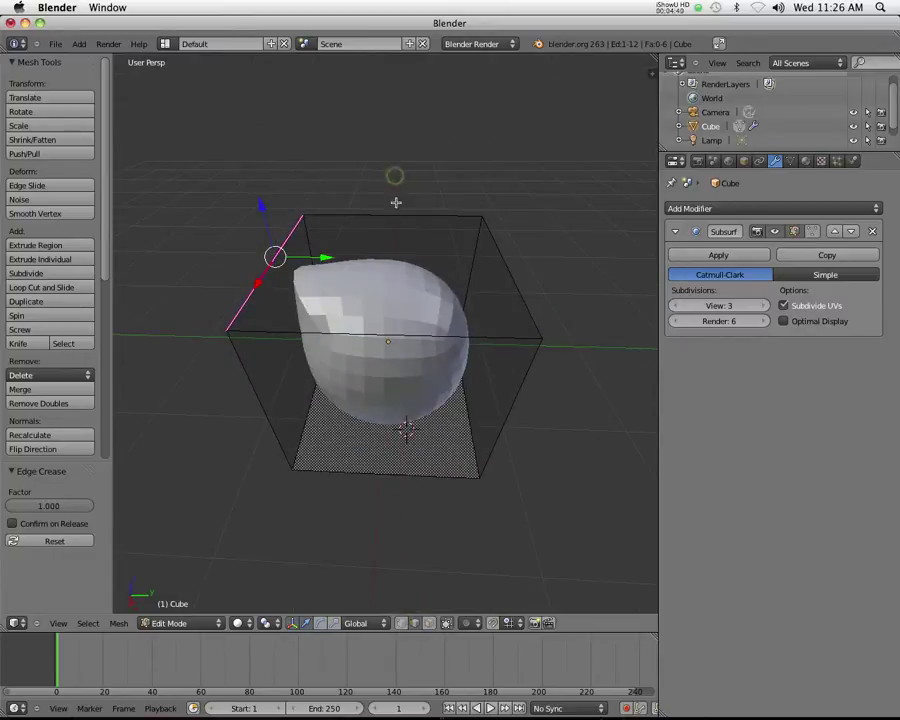
Select the cube's top edges and give them a full 1.000 crease
right_click(395, 211)
right_click(383, 337, "shift")
right_click(511, 289, "shift")
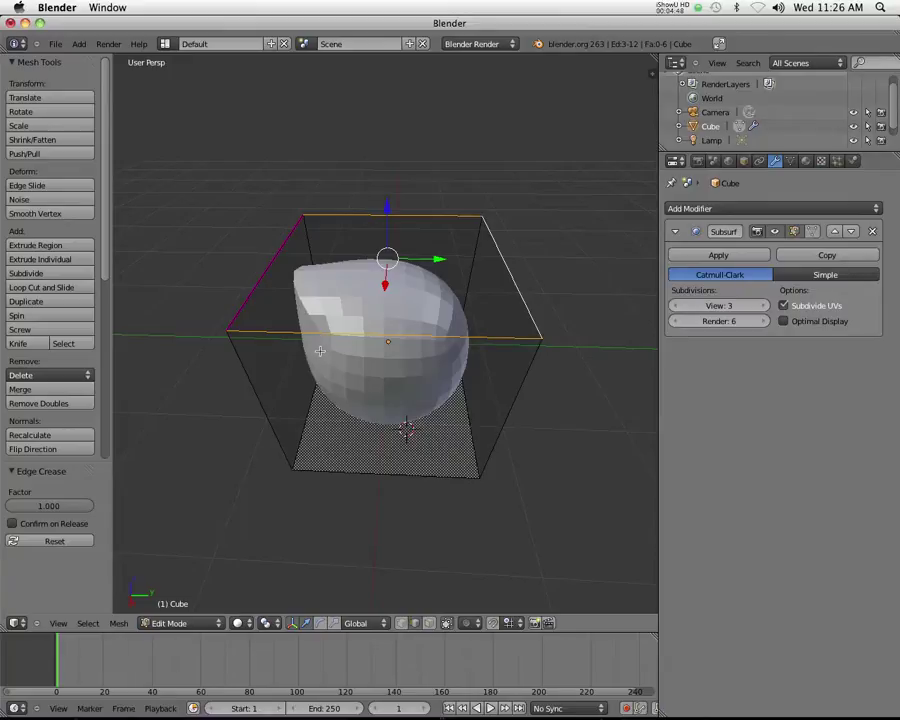
key("shift+e")
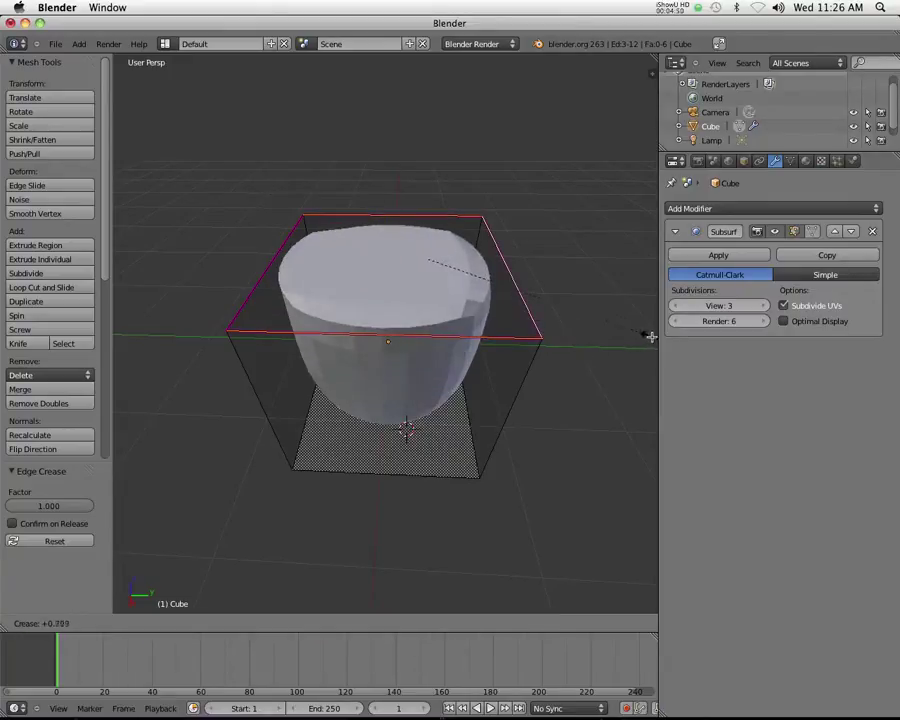
right_click(798, 347)
Inspect the flat-topped cup from several angles, then select the bottom front and left vertical edges
middle_click_drag(322, 411, 179, 366)
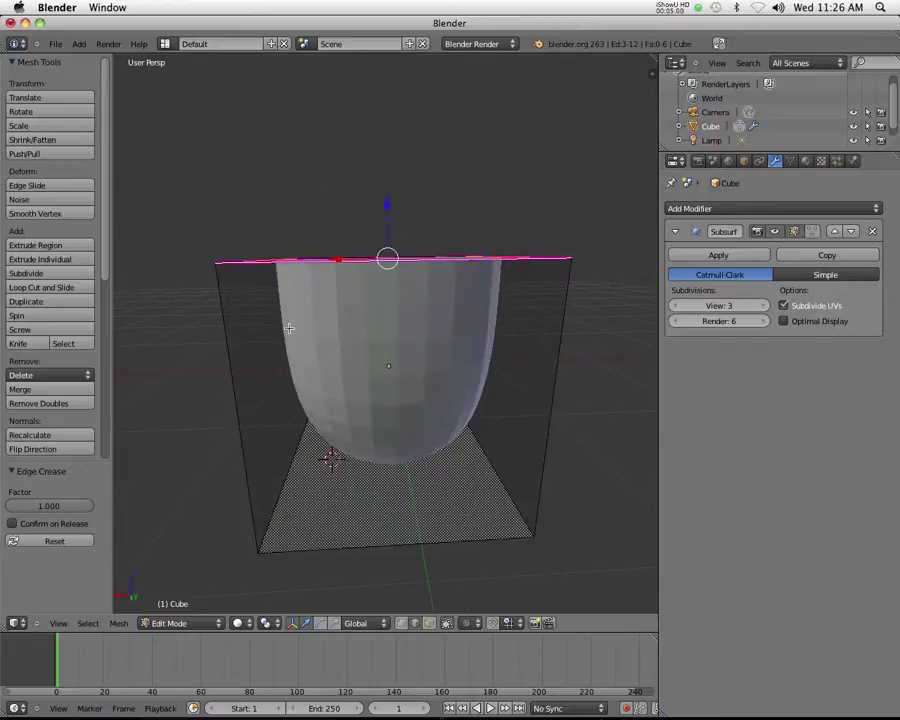
middle_click_drag(289, 328, 377, 284)
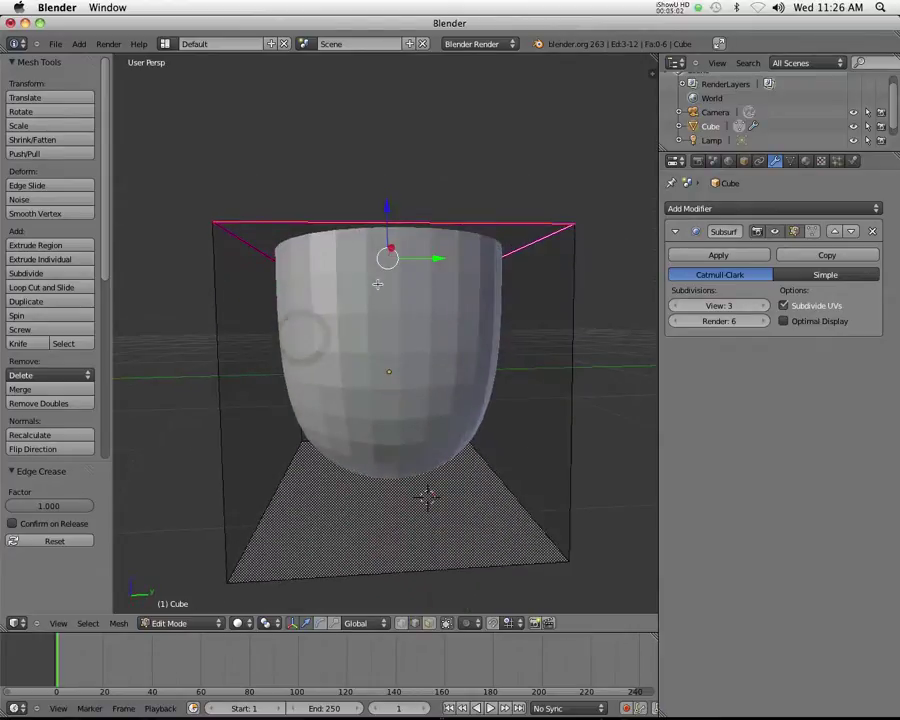
middle_click_drag(324, 461, 330, 426)
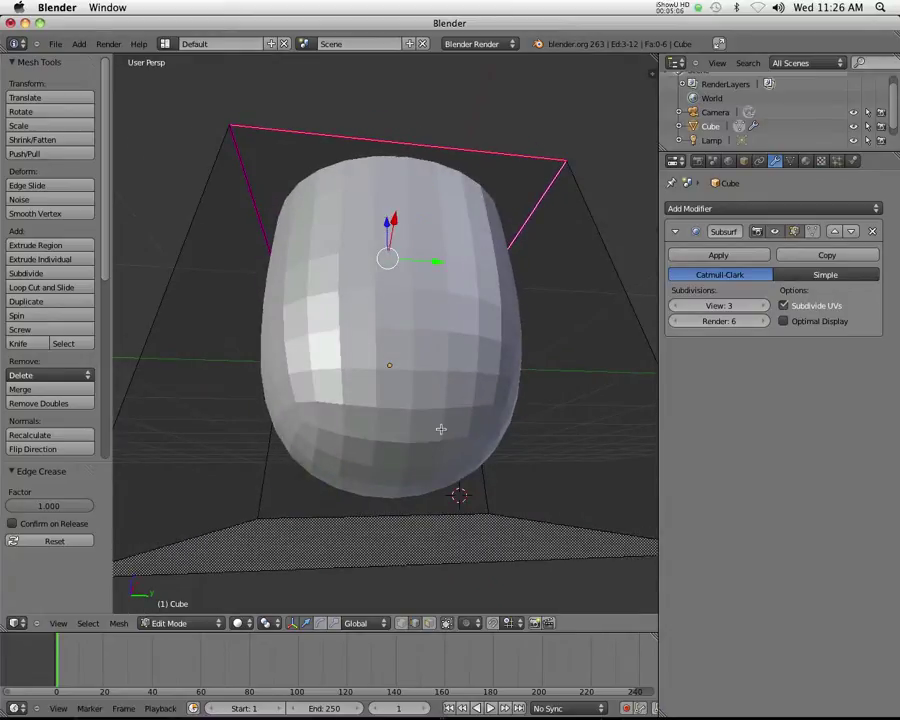
middle_click_drag(391, 393, 386, 508)
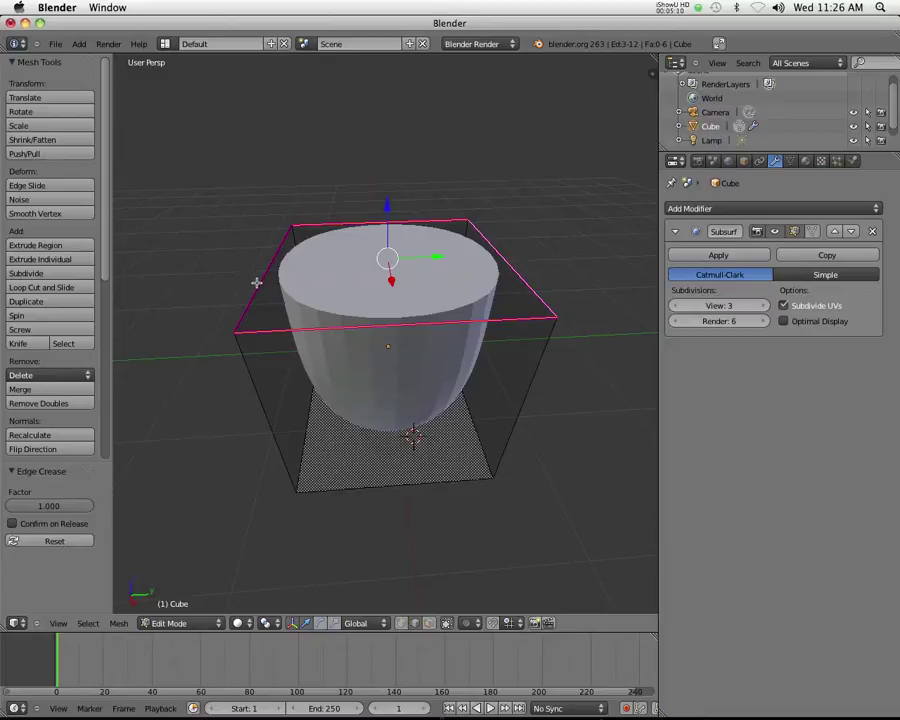
right_click(376, 488)
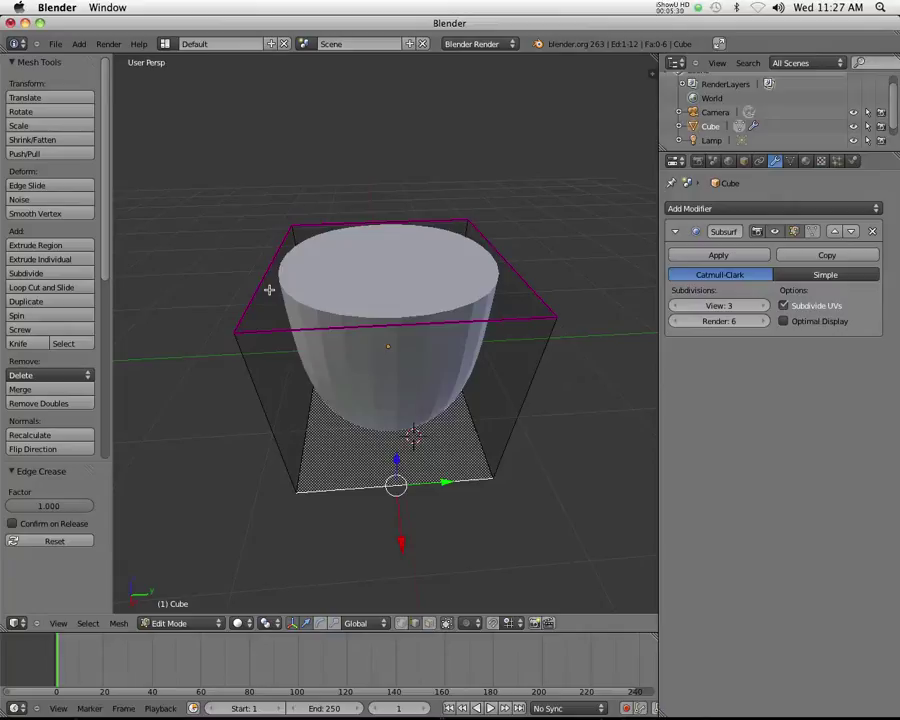
right_click(247, 374)
Select the vertical corner edges and crease them to about 0.503
middle_click_drag(256, 379, 400, 360)
right_click(466, 347)
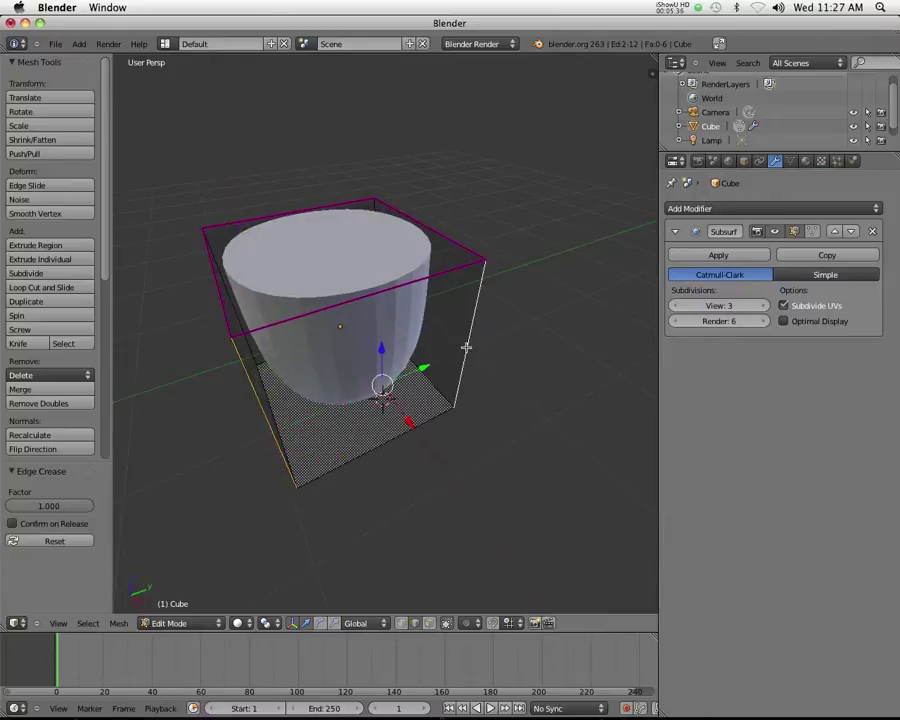
middle_click_drag(466, 347, 420, 375)
middle_click_drag(518, 352, 498, 405)
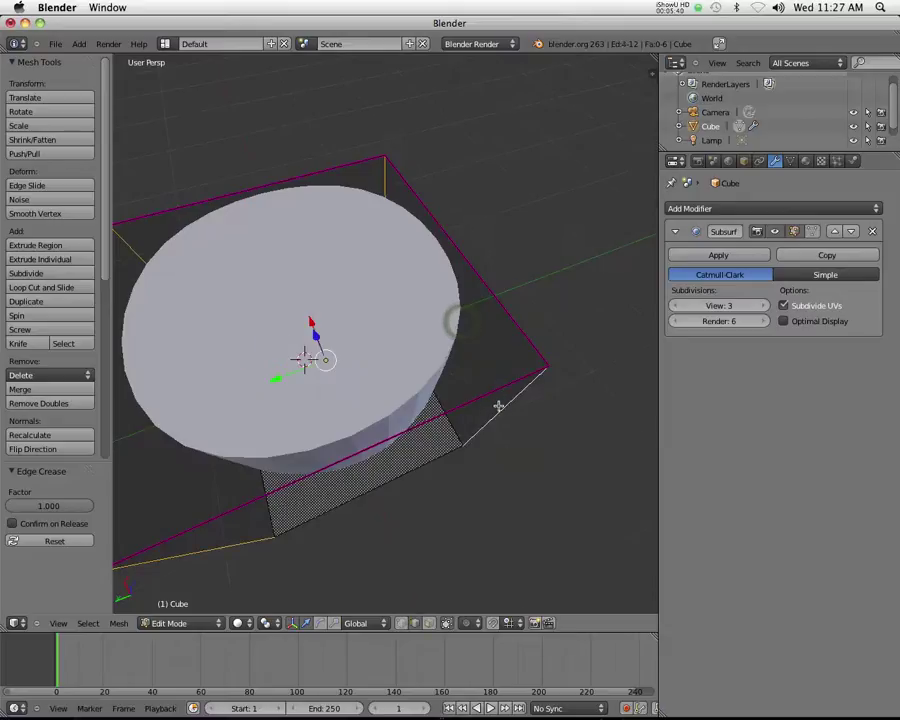
middle_click_drag(240, 310, 360, 388)
scroll(400, 392, "down", 2)
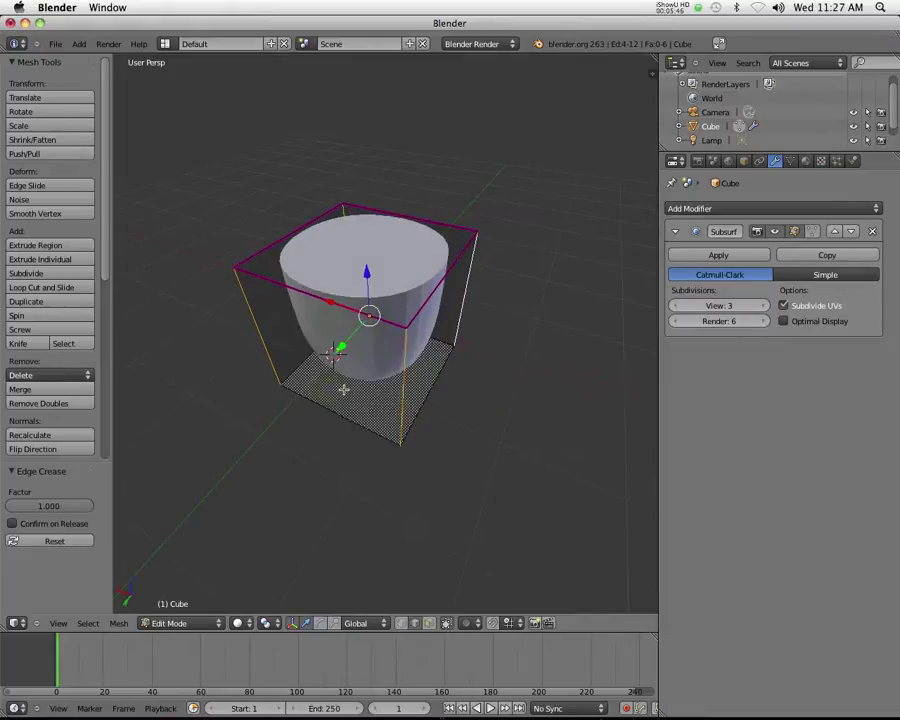
key("shift+e")
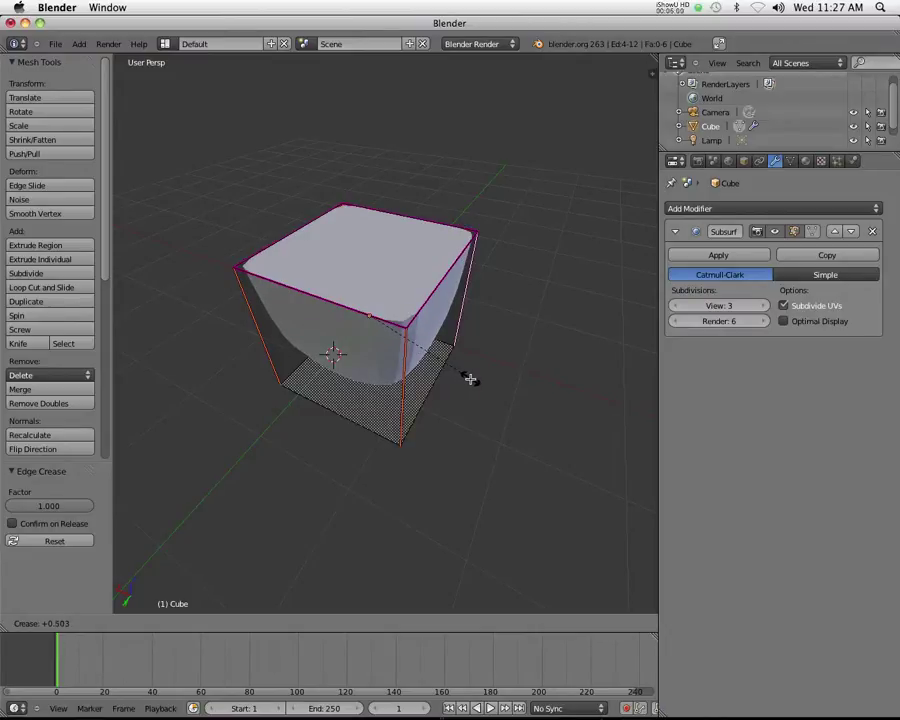
left_click(470, 378)
Orbit around the squared-off cup and begin a second crease on the selected edges
middle_click_drag(345, 425, 325, 257)
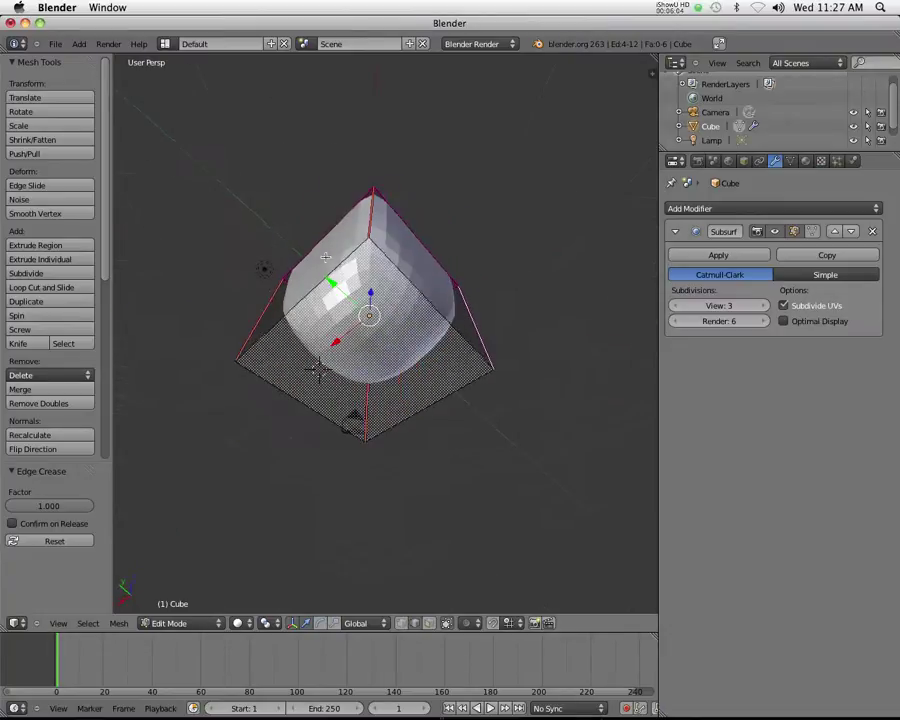
middle_click_drag(383, 213, 267, 245)
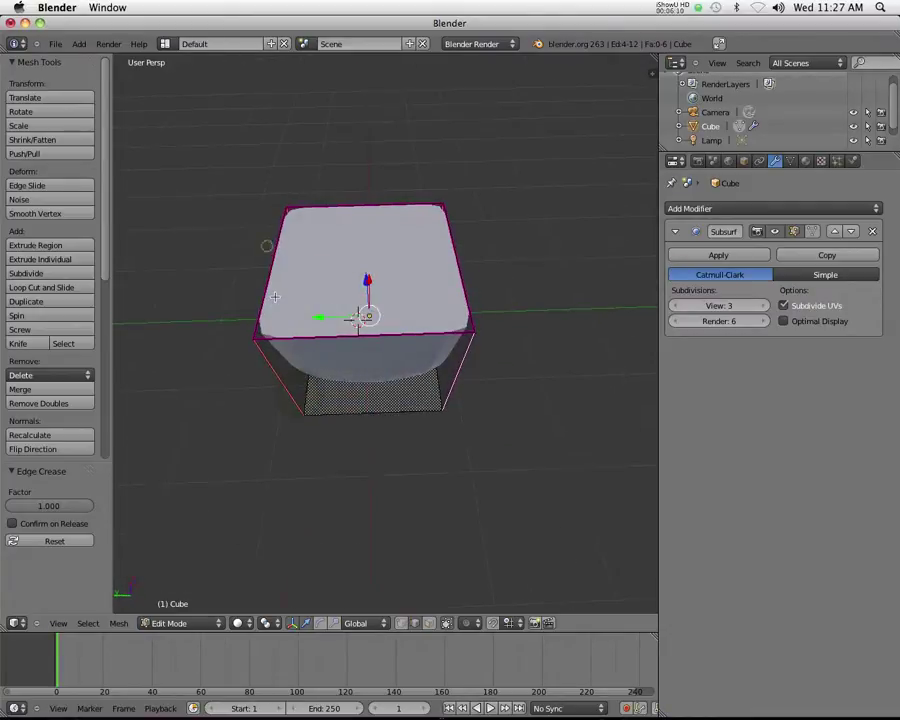
middle_click_drag(277, 373, 341, 309)
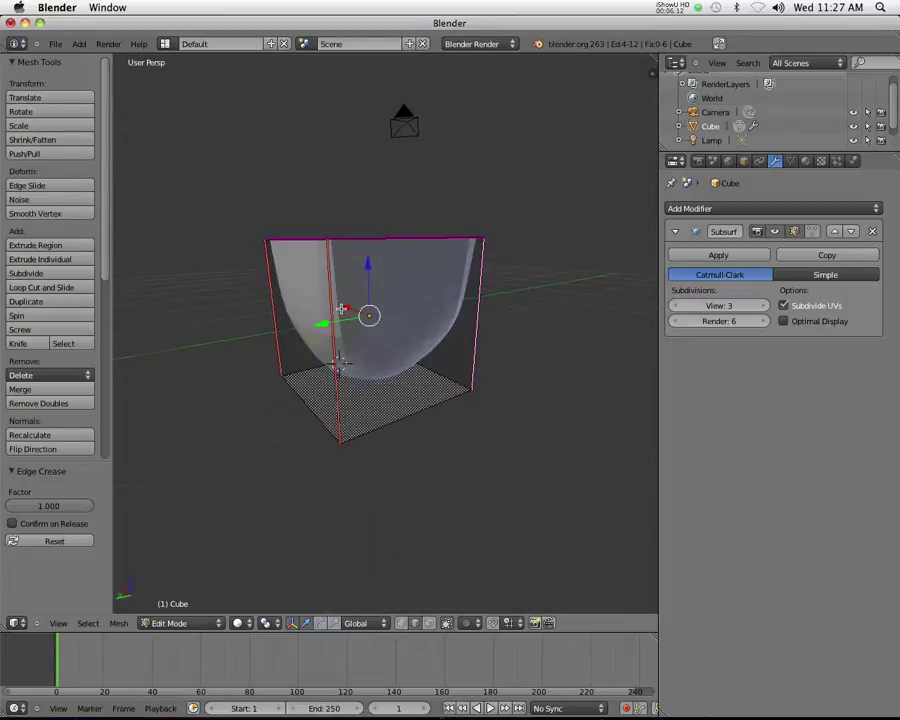
key("shift+e")
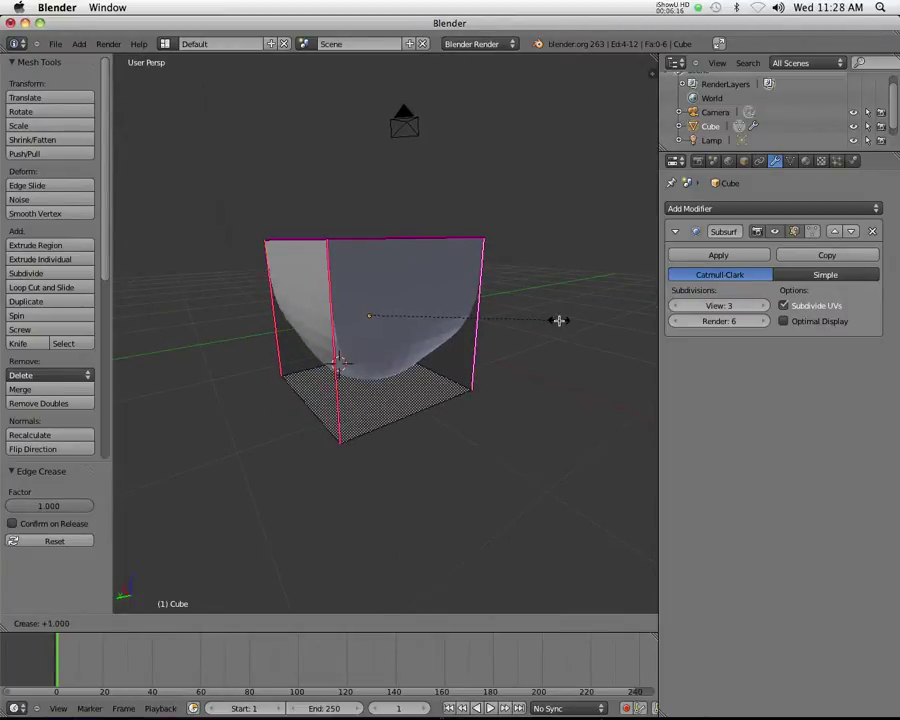
Cancel the stronger crease and start lowering the vertical edges' crease instead
key("Escape")
middle_click_drag(497, 348, 317, 387)
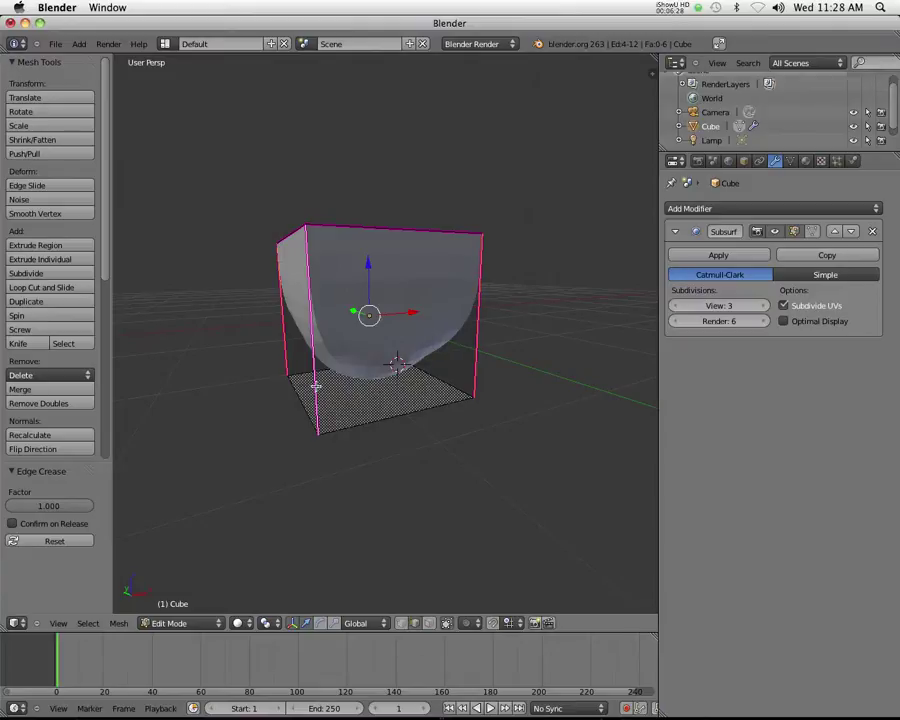
key("shift+e")
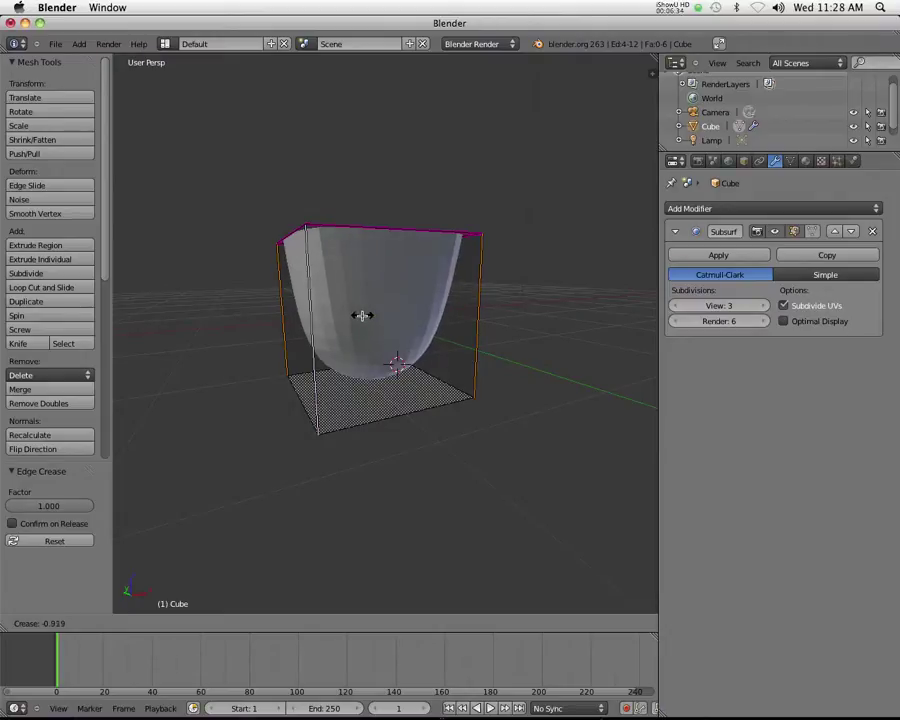
Confirm the reduced crease, then enter Factor 0.300 and finally 0.100 in the Edge Crease panel
left_click(350, 316)
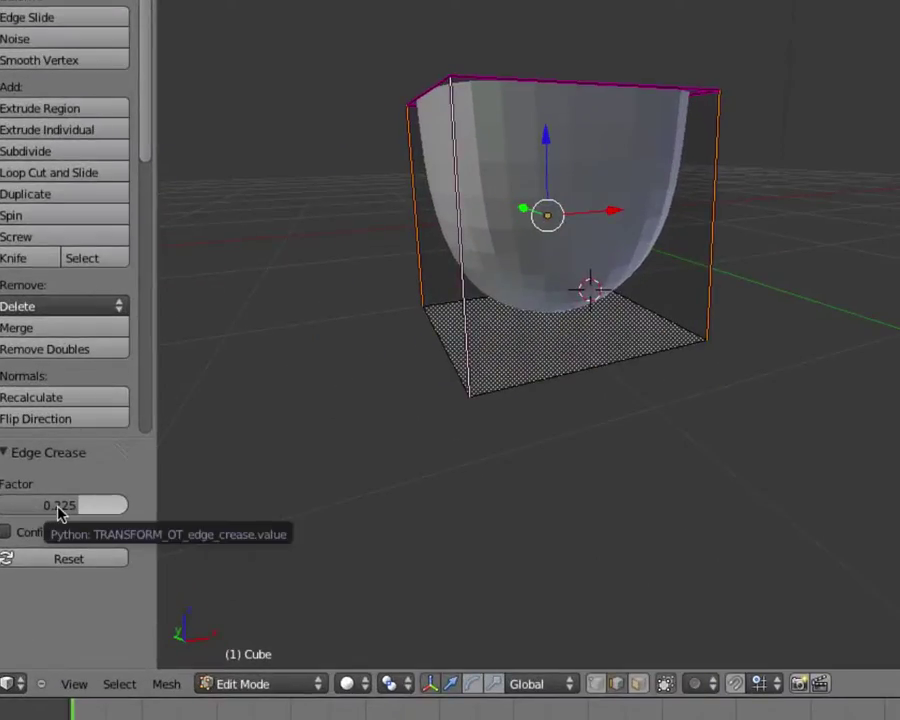
left_click(57, 506)
key("BackSpace")
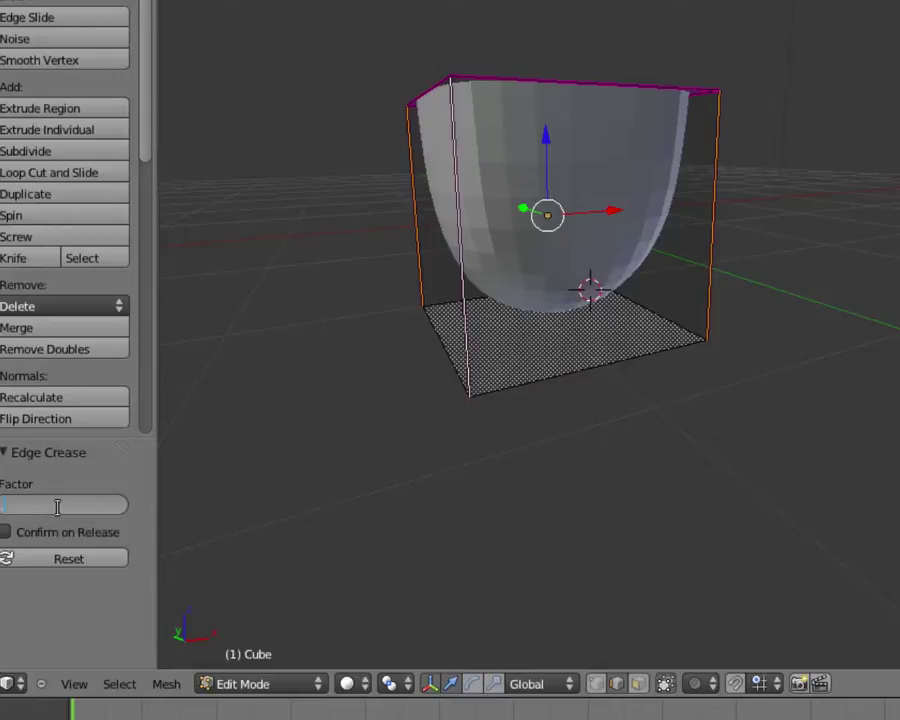
type("0.300")
key("Return")
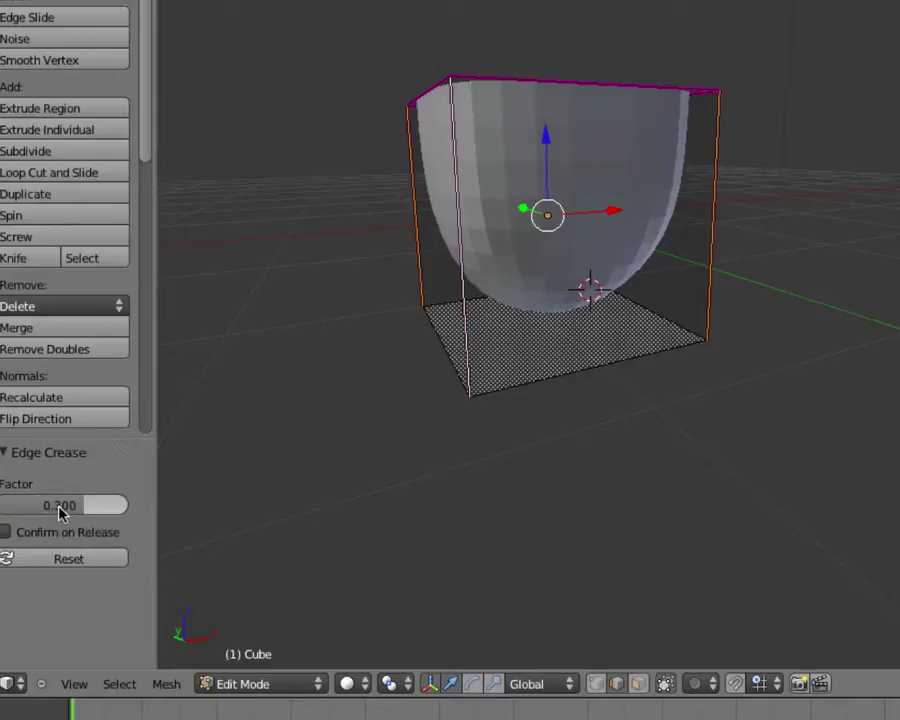
left_click(51, 506)
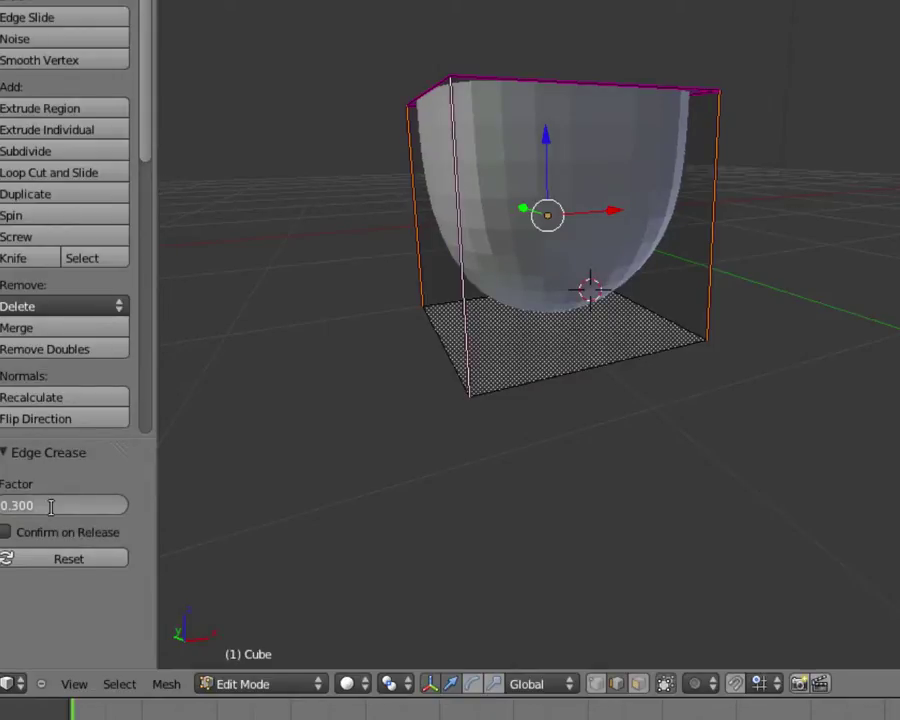
key("BackSpace")
type("0.100")
key("Return")
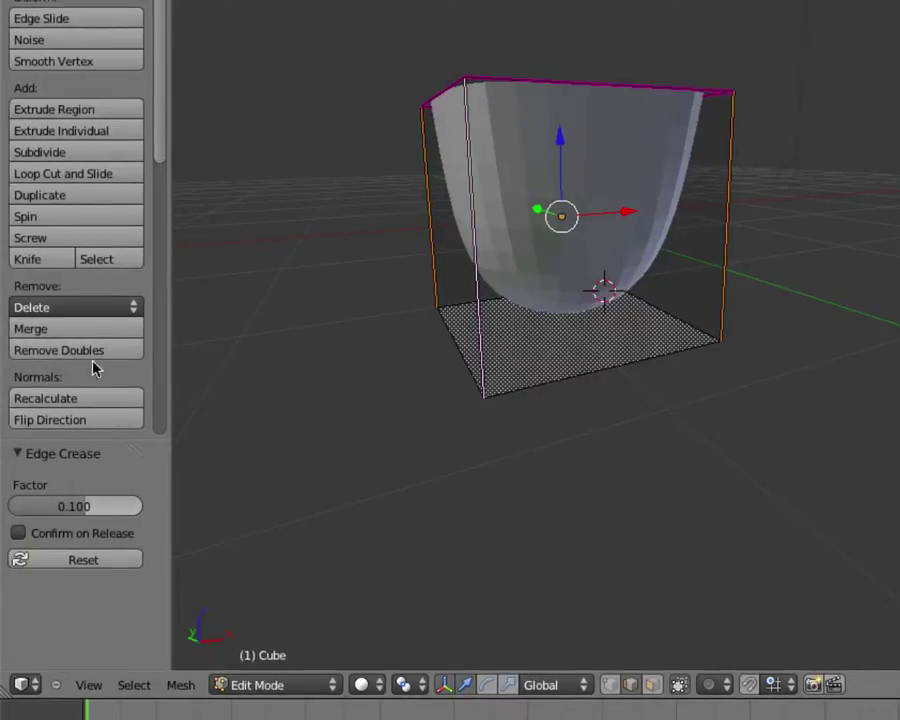
middle_click_drag(323, 348, 344, 379)
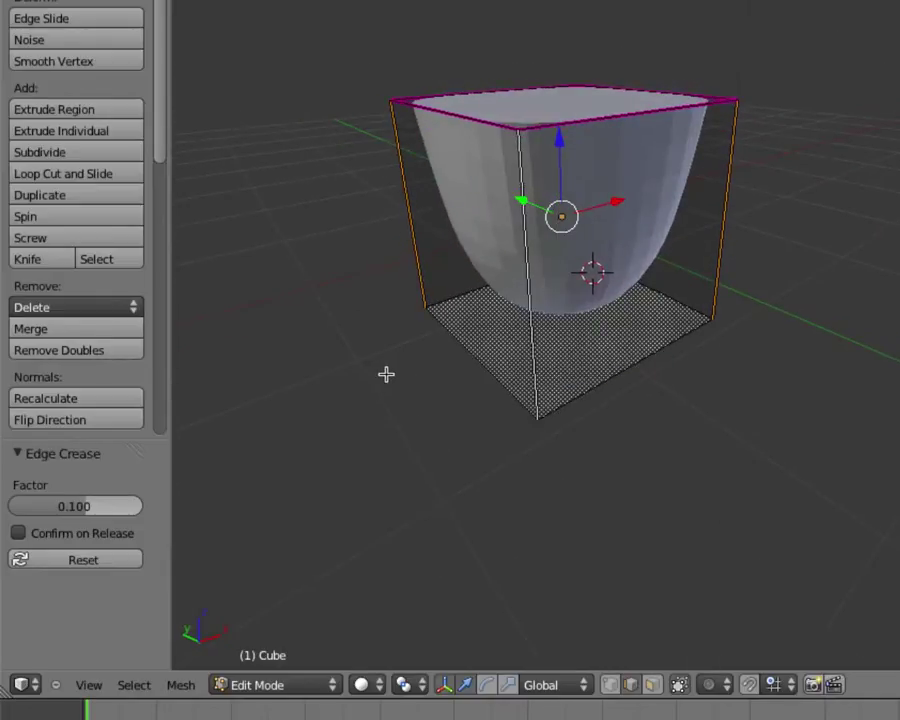
Deselect all edges and orbit to view the finished cup from above and side-on
key("a")
middle_click_drag(508, 335, 487, 262)
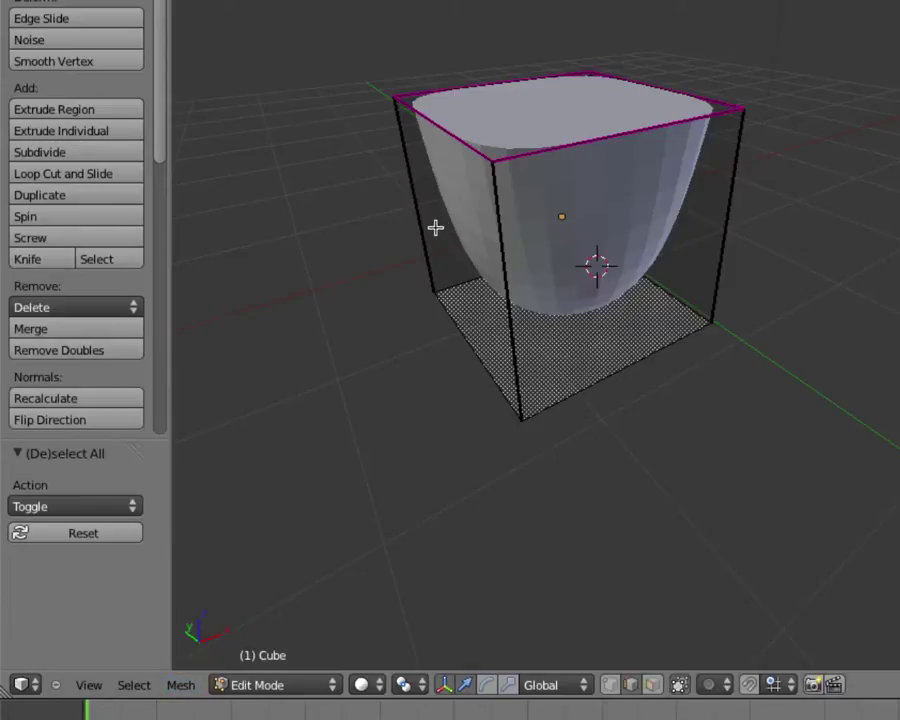
middle_click_drag(446, 255, 679, 238)
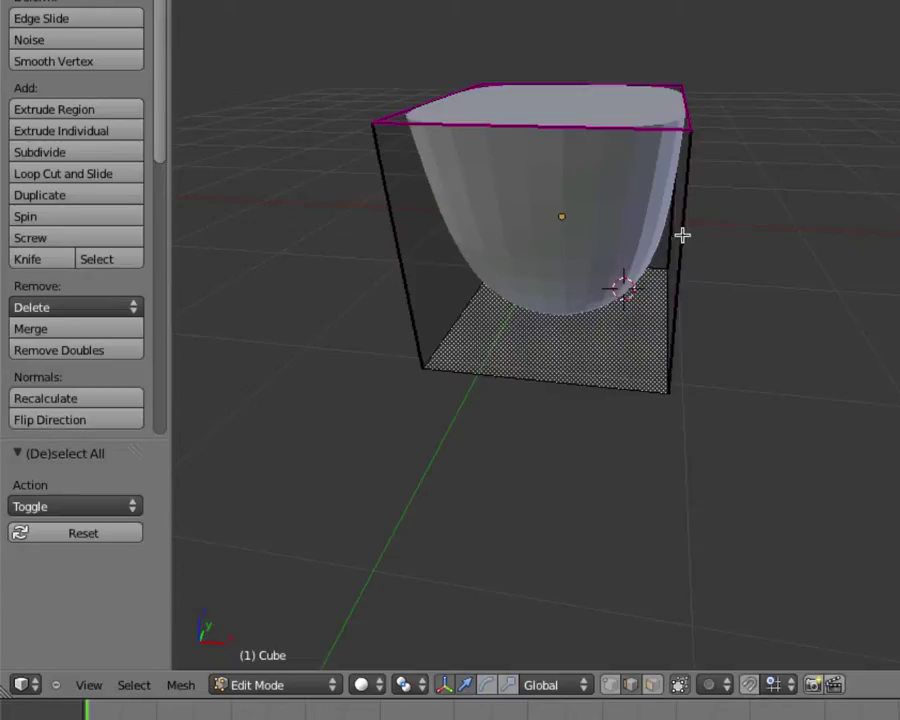
middle_click_drag(683, 235, 454, 241)
Reselect the four vertical corner edges and zoom out to show the whole cup
right_click(403, 228)
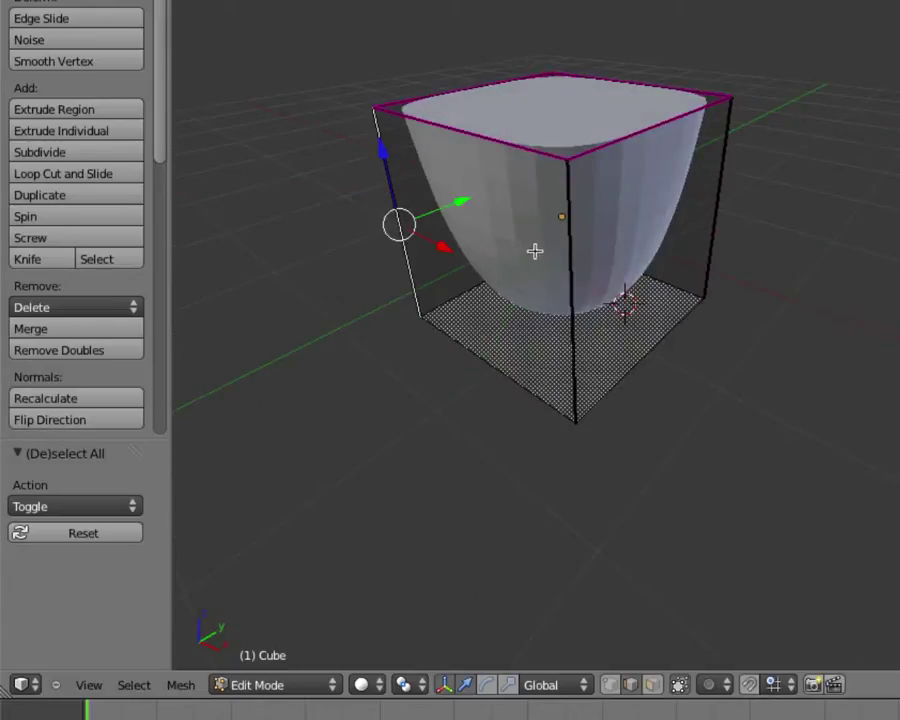
right_click(571, 262, "shift")
right_click(715, 237, "shift")
mouse_move(715, 237)
middle_mouse_down()
mouse_move(660, 300)
mouse_move(714, 255)
mouse_move(704, 257)
middle_mouse_up()
right_click(810, 254, "shift")
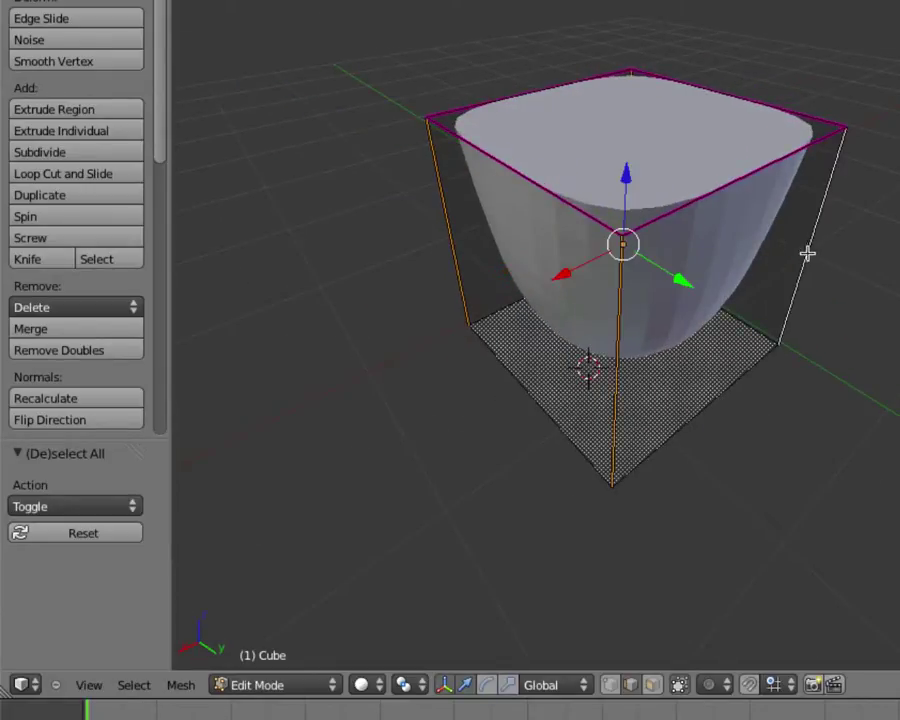
scroll(755, 246, "down", 3)
scroll(754, 247, "down", 3)
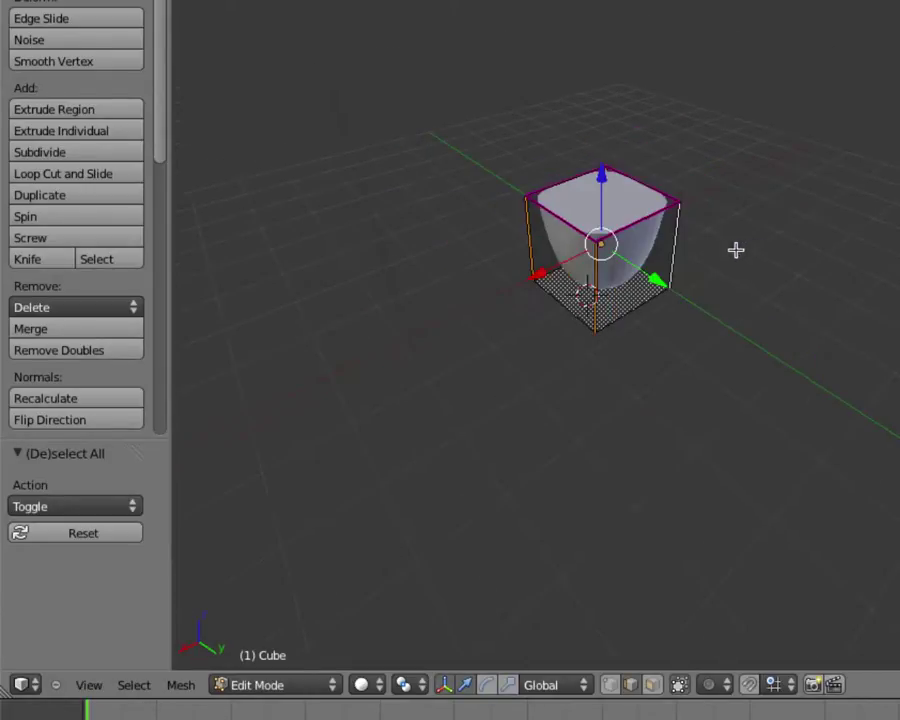